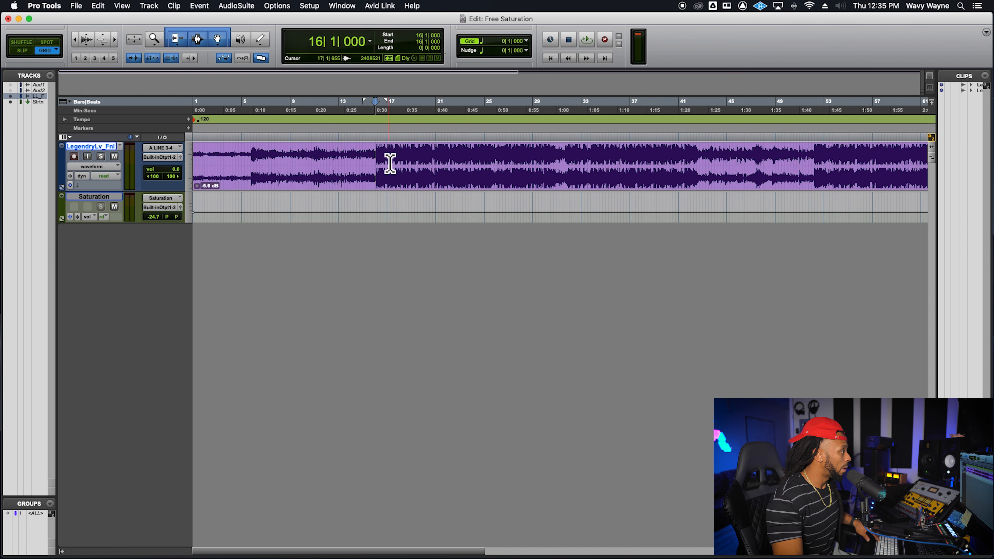
- Play the LegendaryLove_Fnl song from bar 16, enlarging its track height in the Edit window, and stop playback
key(super+equal)
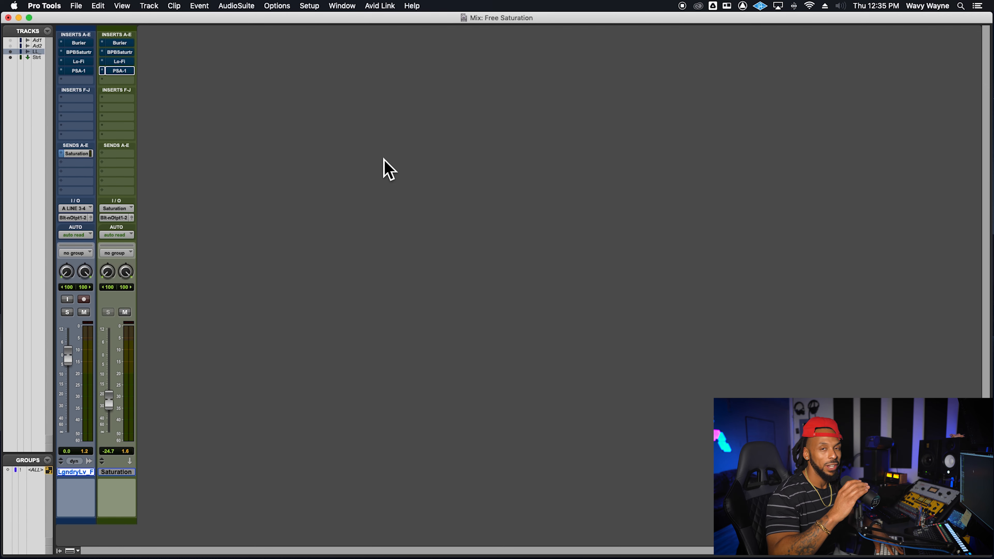
key(space)
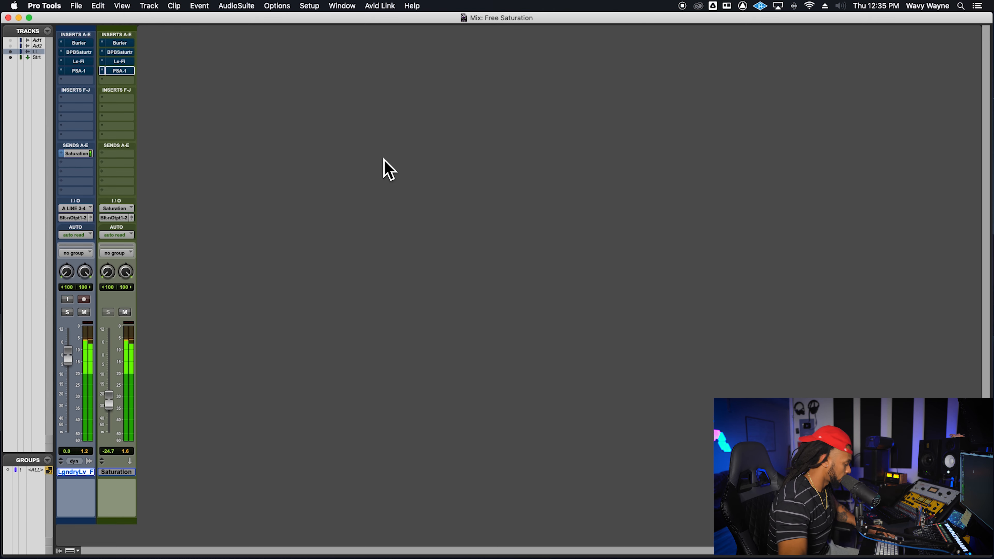
key(super+equal)
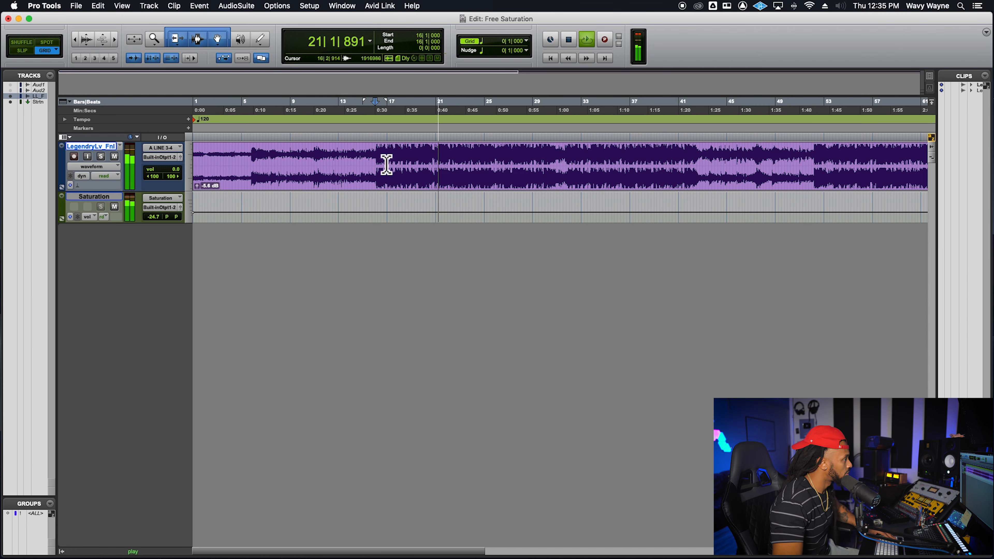
drag(136, 197, 137, 217)
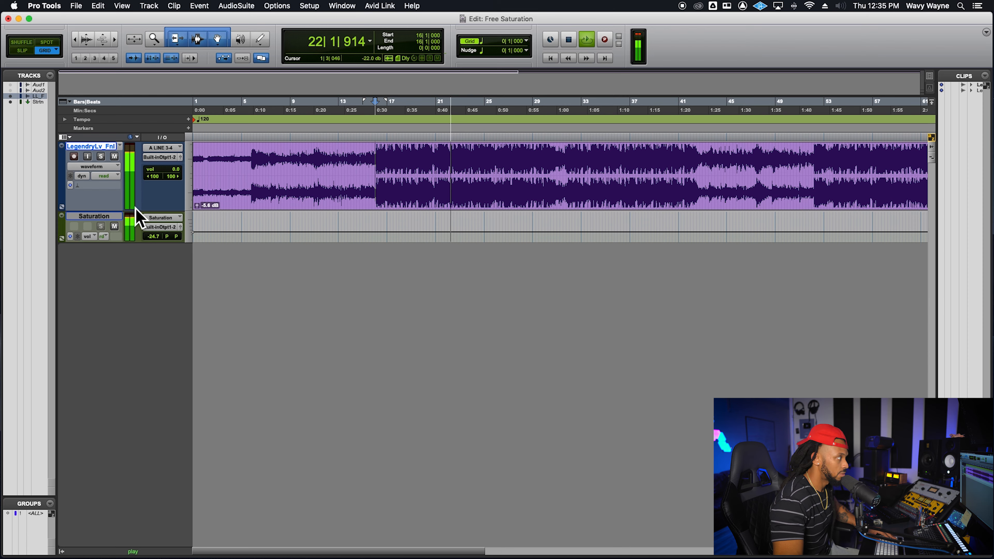
key(super+equal)
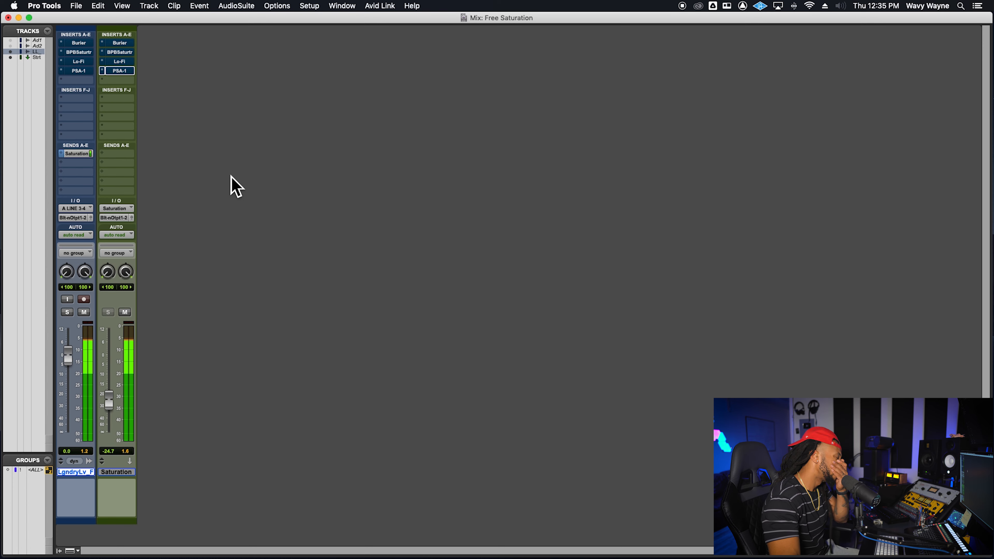
key(super+equal)
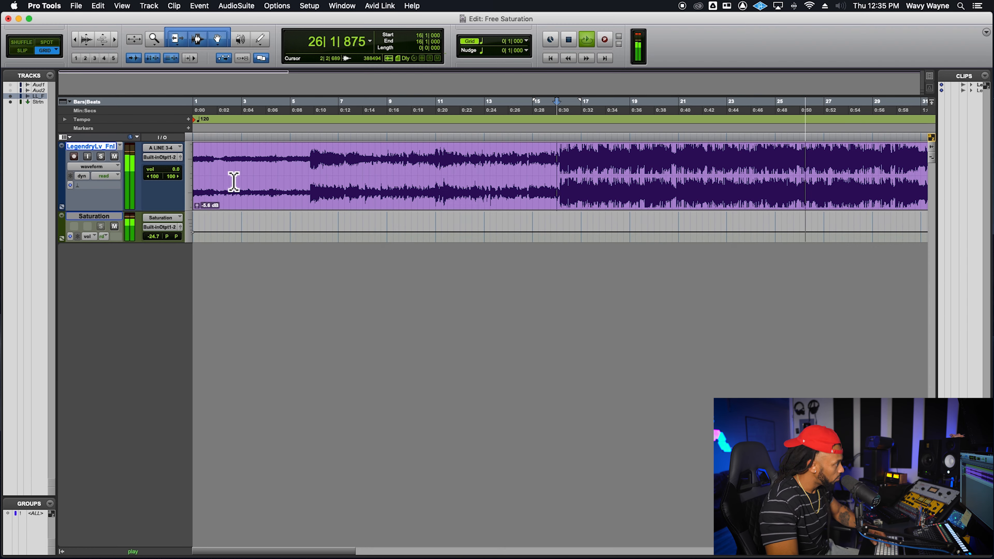
key(space)
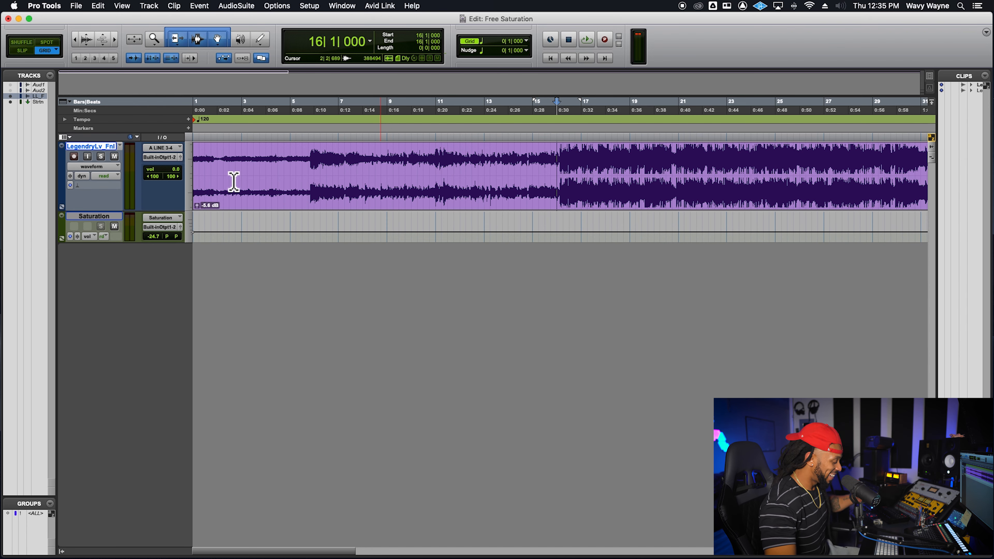
- Open the Burier plug-in on the LegendaryLove_Fnl track from the mixer, reposition its window, and test its power switch on and off
key(super+equal)
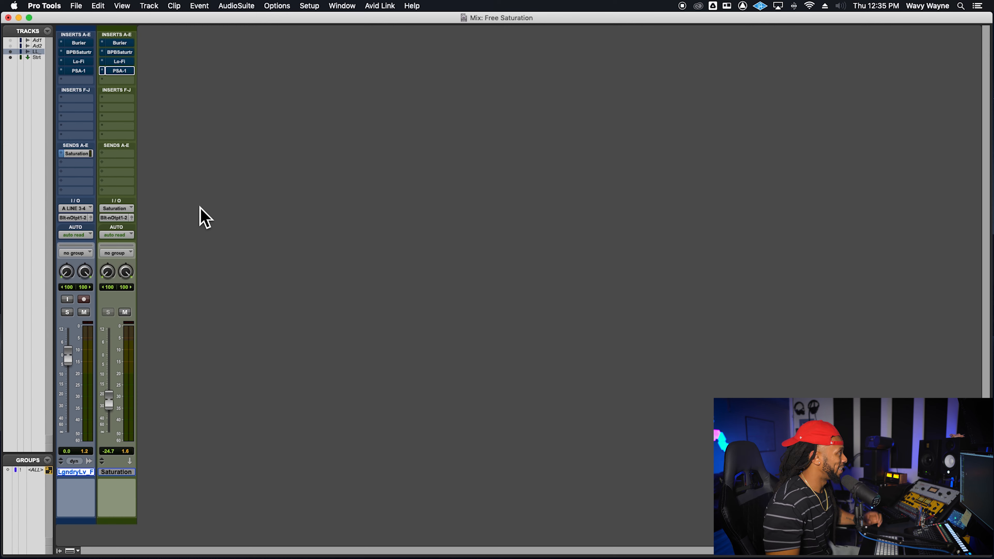
click(78, 43)
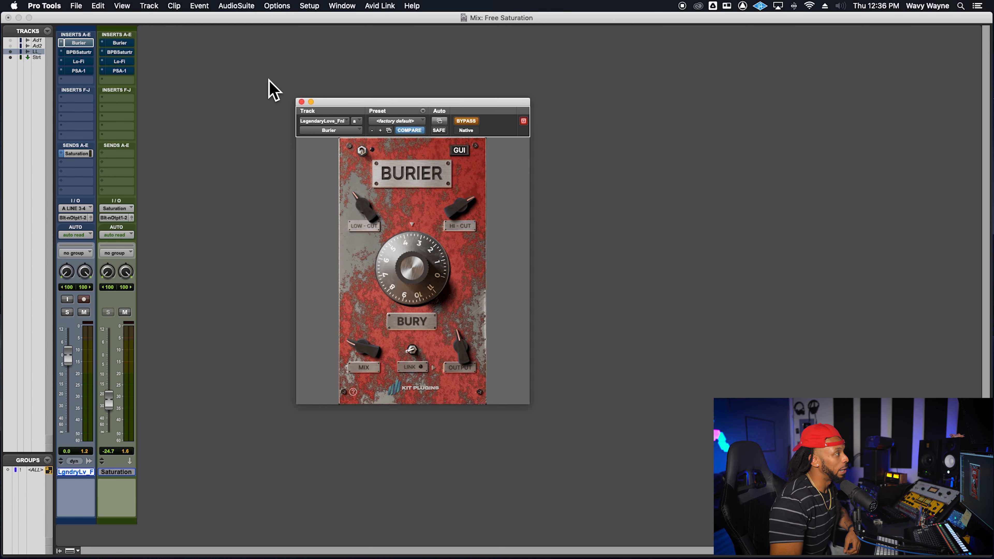
drag(353, 110, 401, 116)
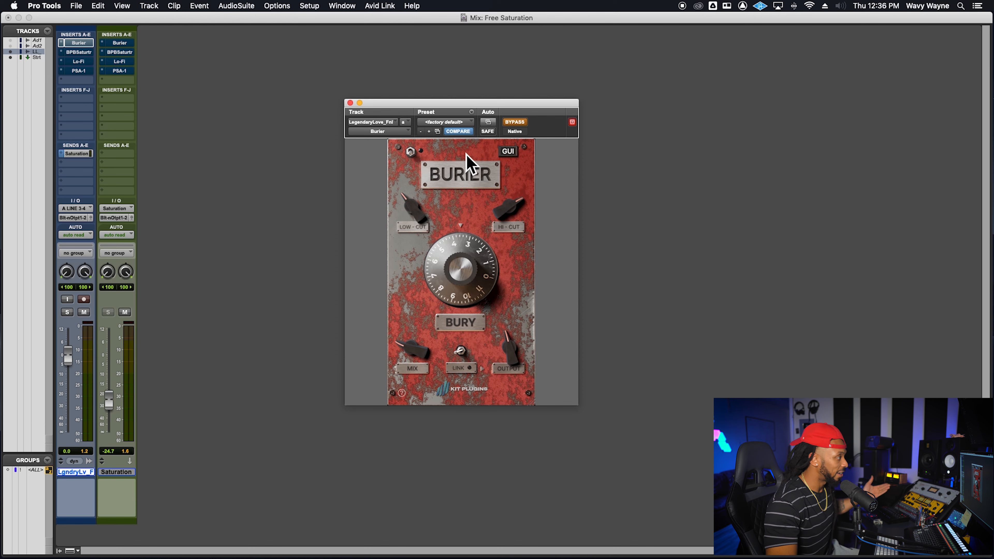
click(413, 153)
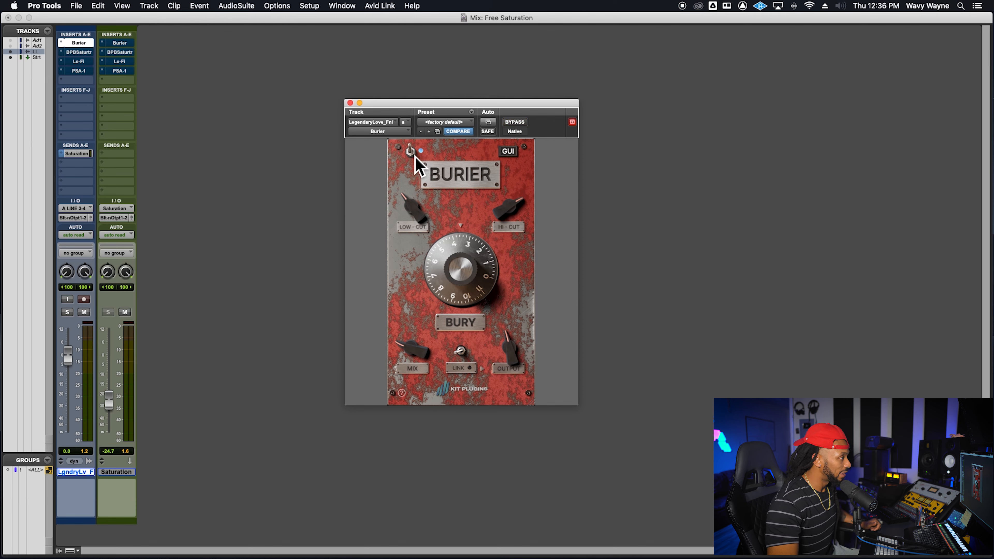
click(411, 151)
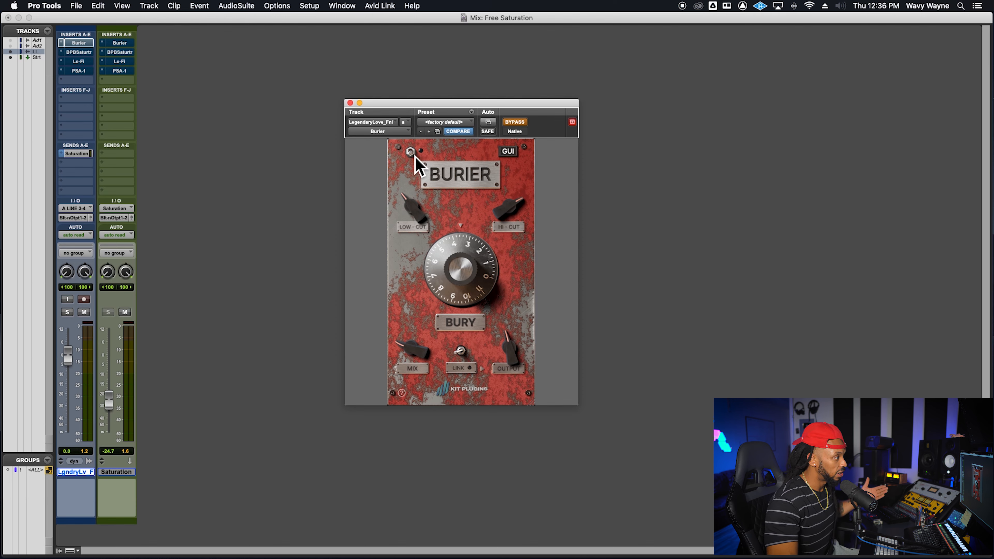
- Cycle through Burier's interface skins, ending on the red one
click(510, 156)
click(512, 155)
click(512, 154)
click(512, 155)
click(511, 154)
click(512, 155)
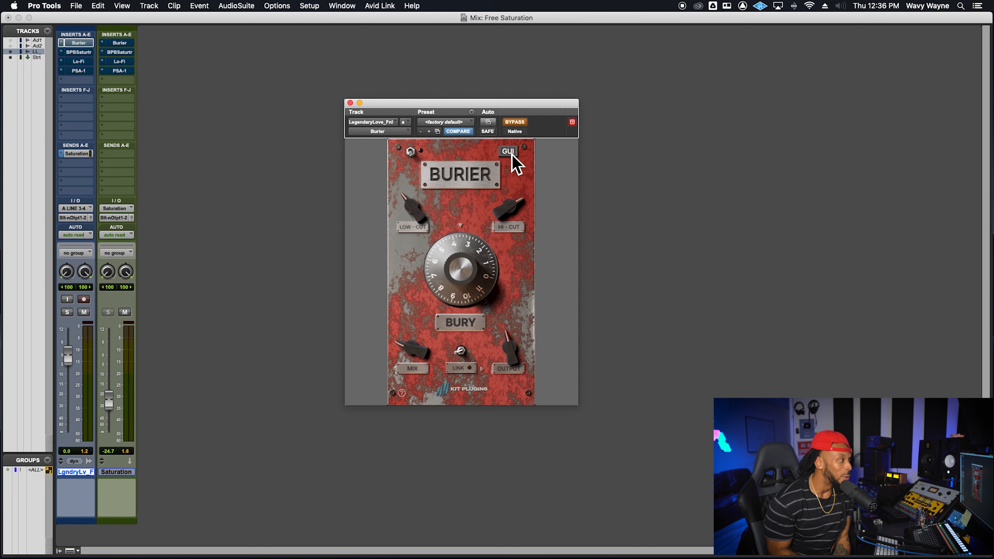
click(512, 155)
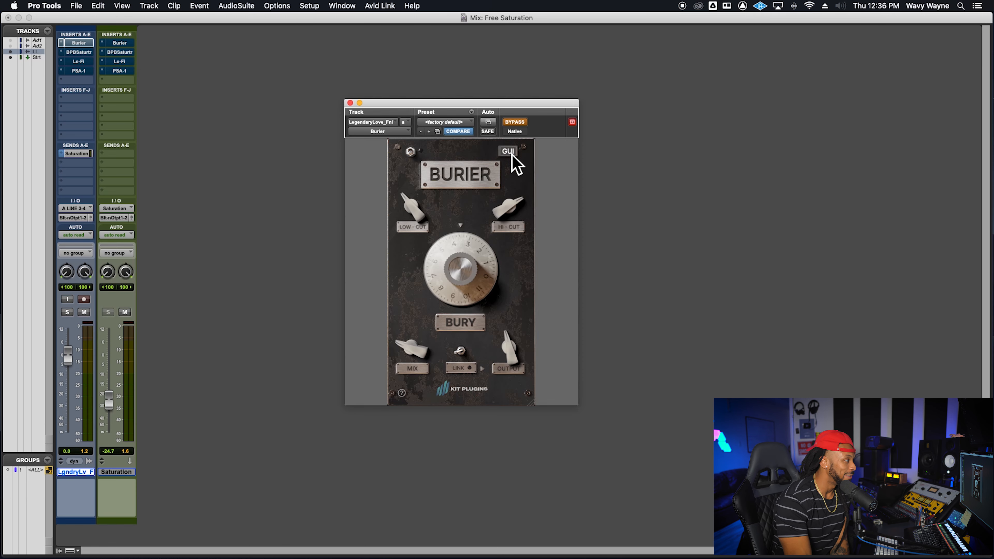
click(512, 154)
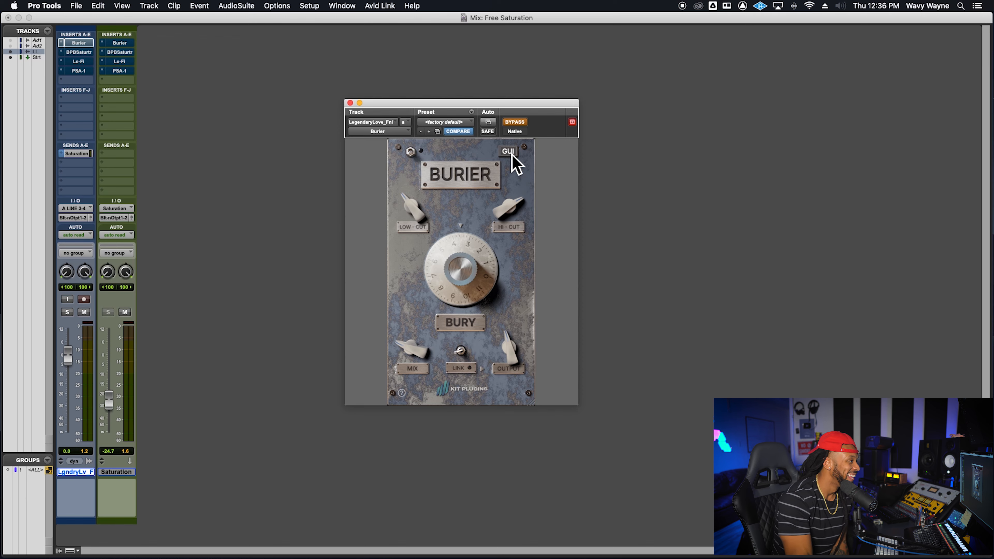
click(512, 154)
click(512, 155)
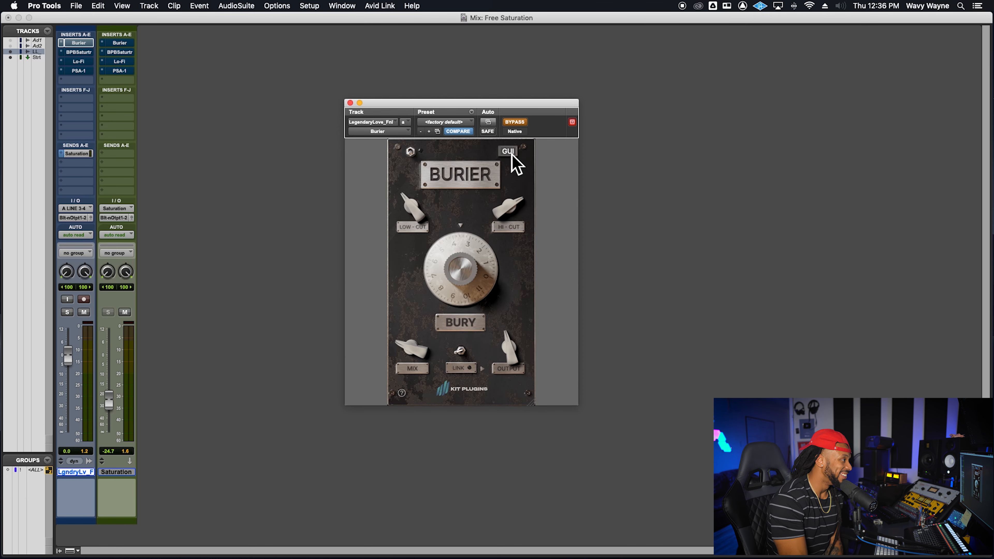
click(511, 154)
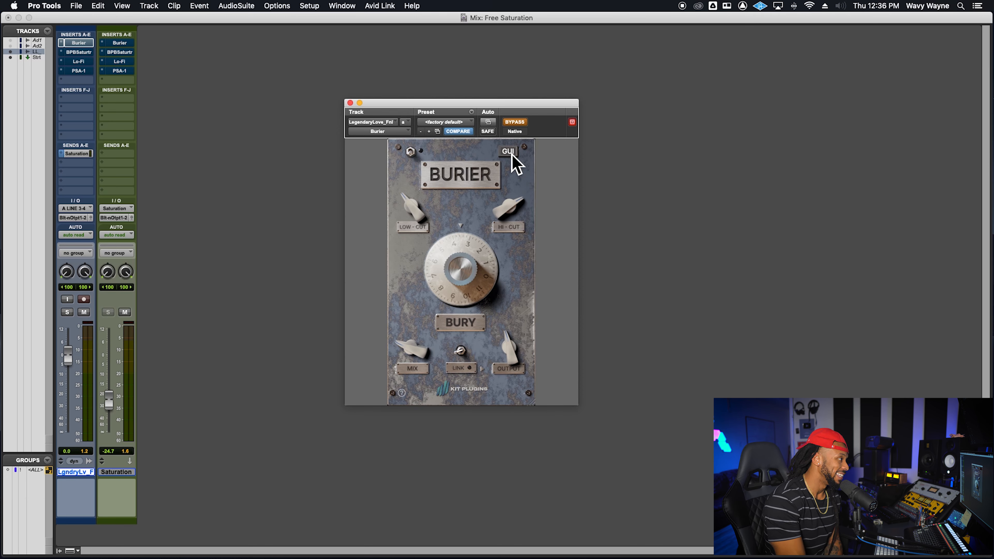
click(511, 155)
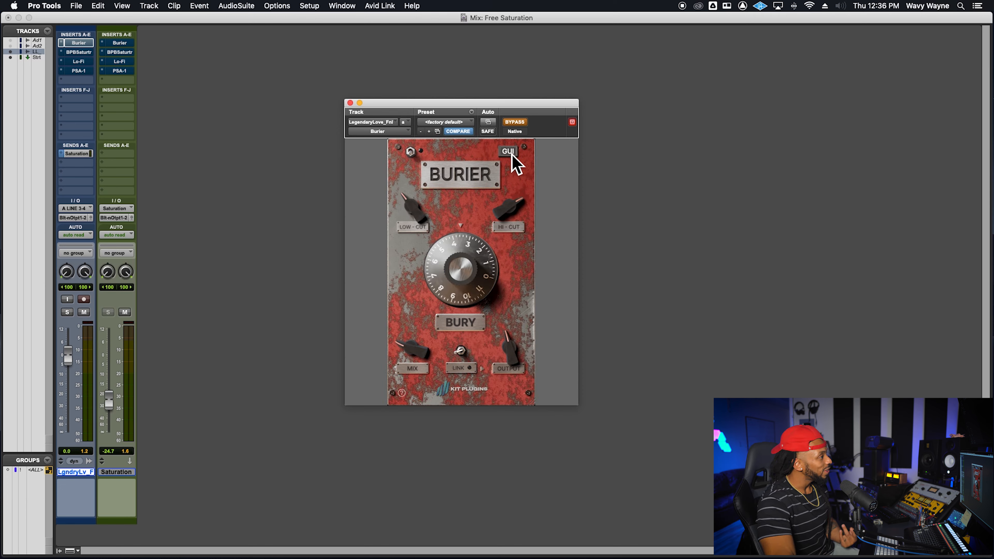
- Take Burier out of bypass with the Bury knob turned down near 0 and Link enabled
click(510, 124)
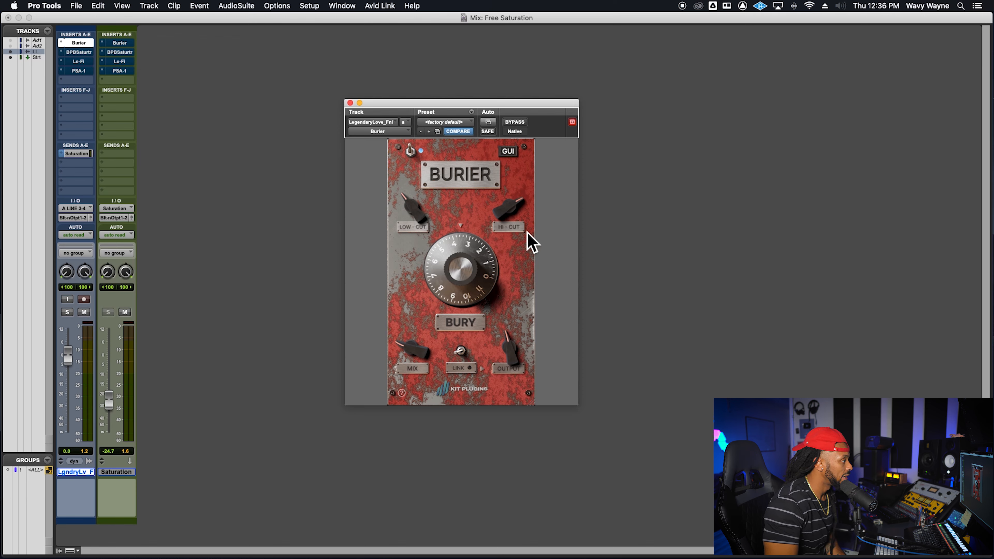
drag(444, 298, 454, 334)
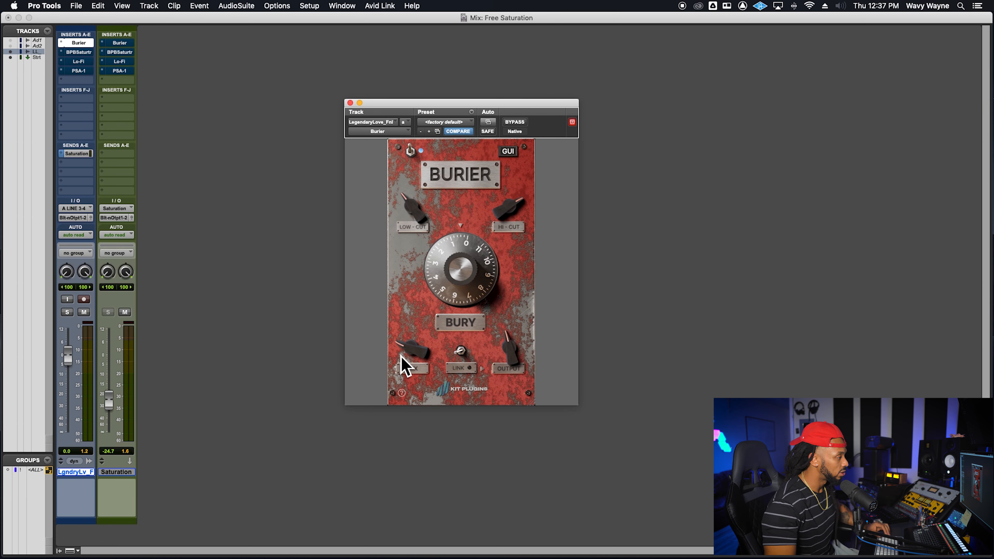
click(460, 352)
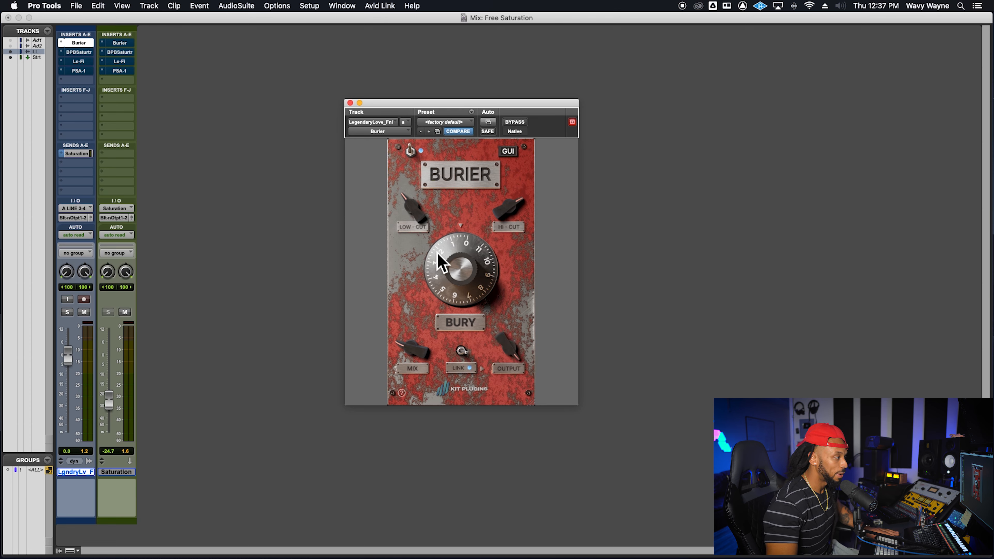
- While playing the song, raise Burier's Bury to about 5 and turn Low-Cut and Hi-Cut down to minimum
key(space)
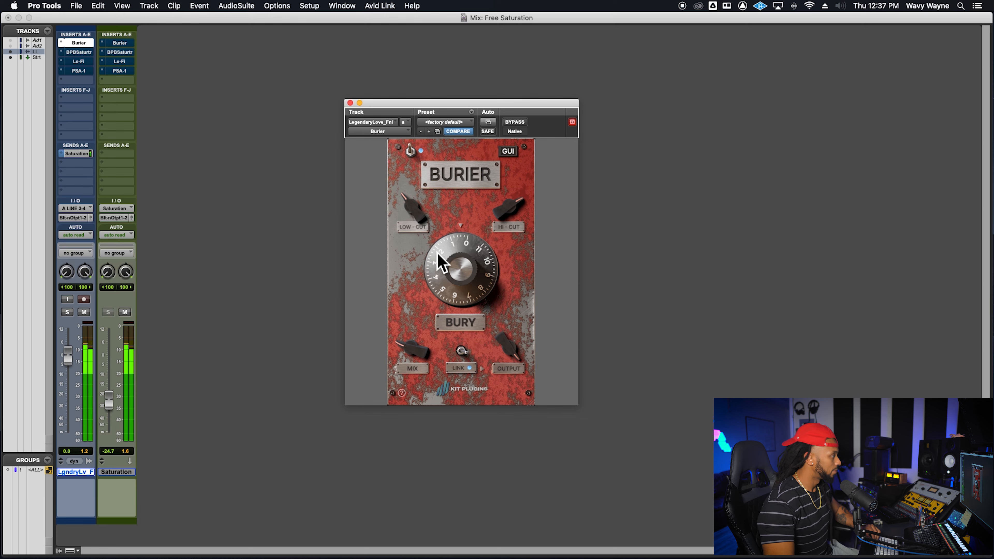
drag(446, 291, 454, 244)
drag(410, 211, 417, 268)
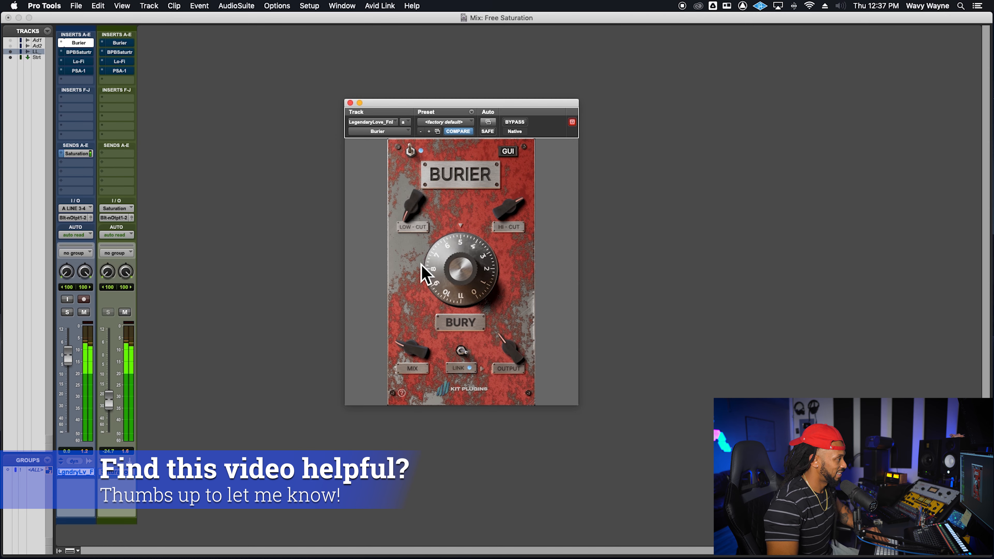
drag(512, 192, 521, 284)
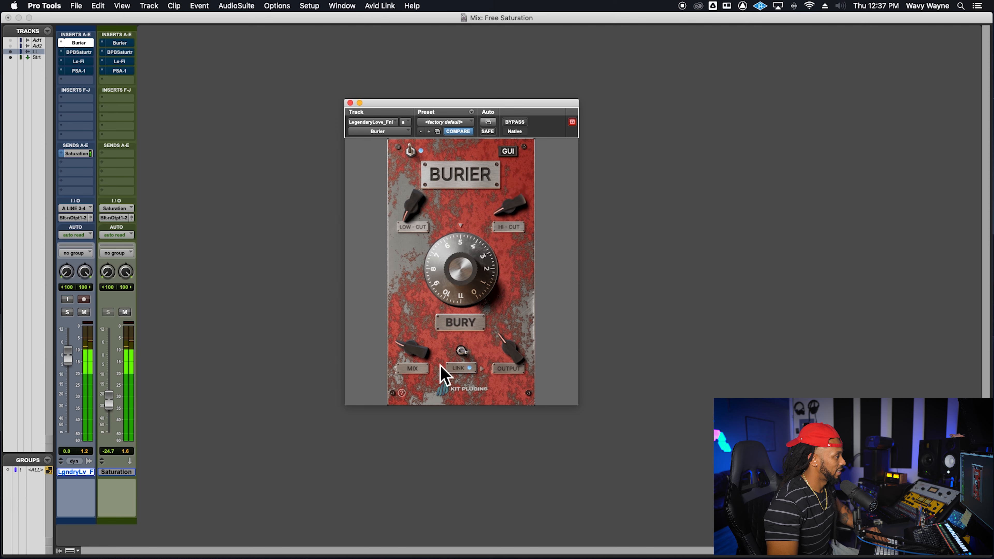
- Raise Burier's Hi-Cut back up and sweep Mix to full and back down to a low blend during playback
drag(422, 354, 437, 235)
drag(437, 192, 430, 266)
drag(497, 215, 517, 180)
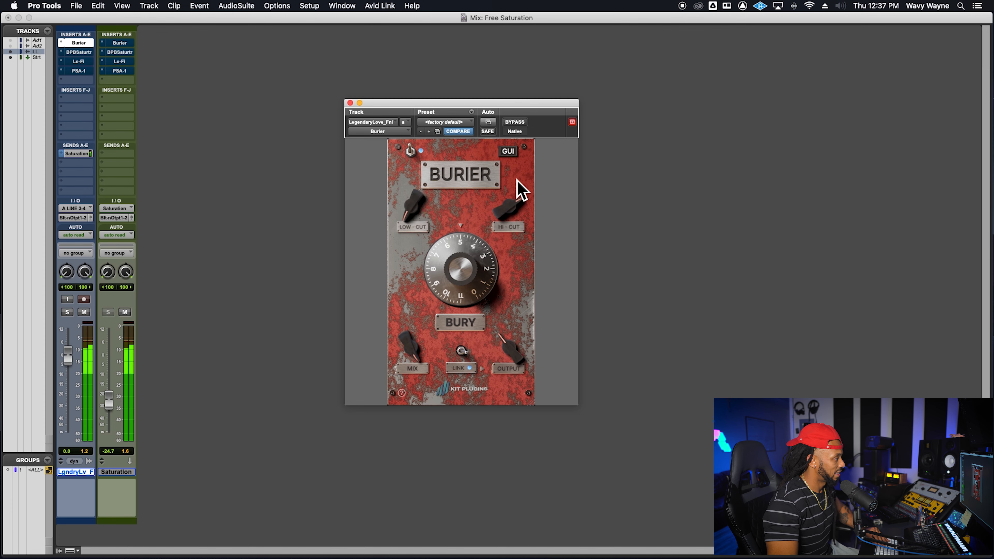
drag(425, 361, 414, 395)
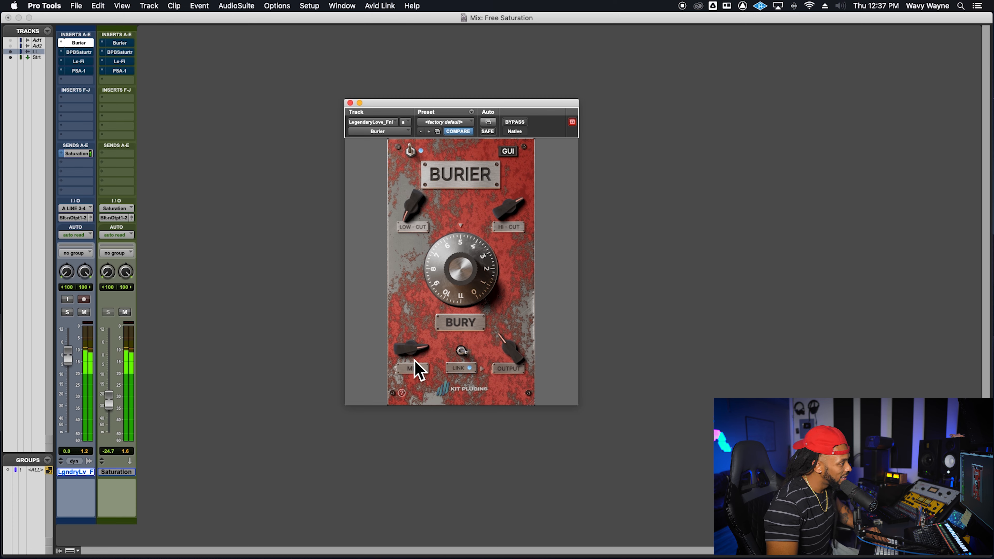
drag(413, 355, 422, 399)
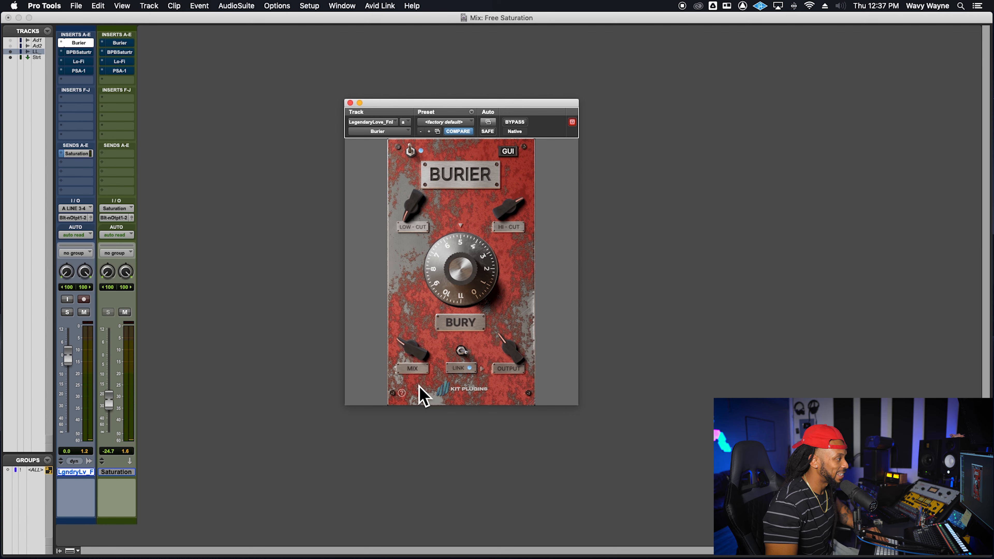
- Fine-tune Burier's Bury knob to slightly above 5 and turn Link off
drag(453, 295, 492, 321)
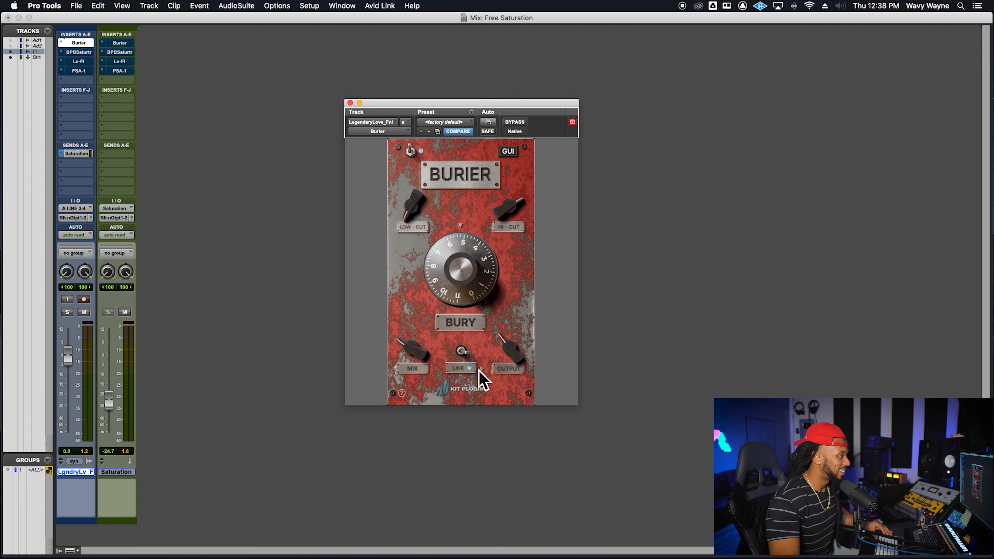
click(467, 369)
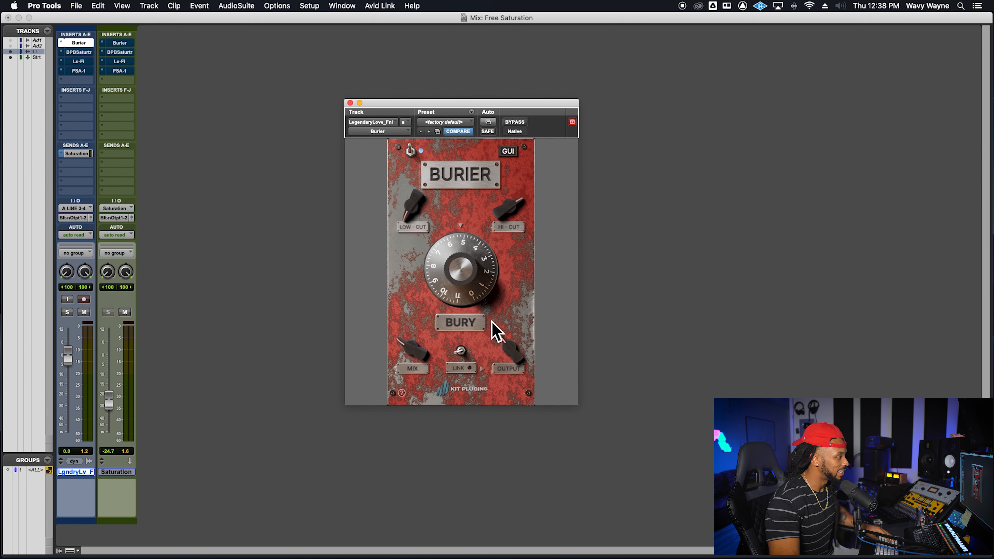
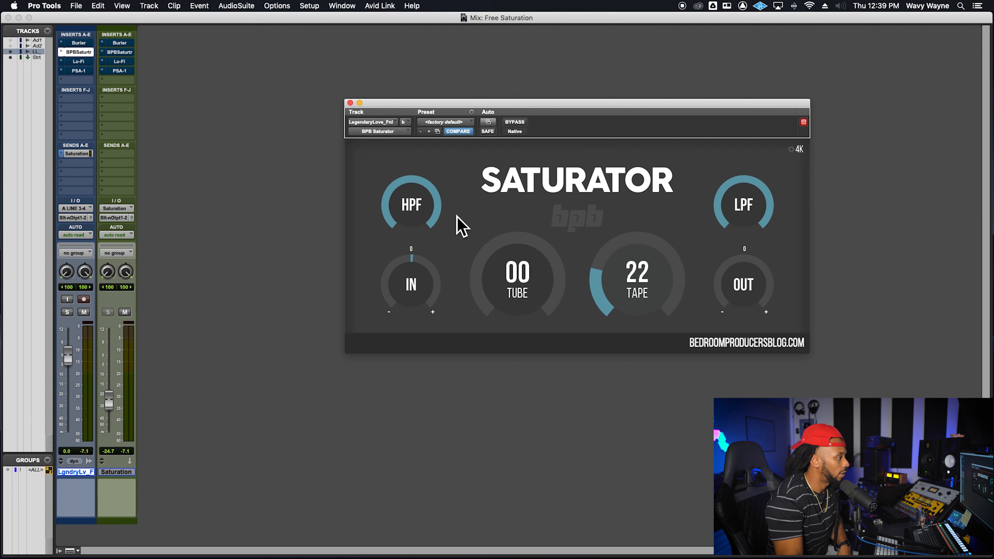
- Set BPB Saturator's Tape amount to 00 and sweep its LPF down and back to fully open
drag(617, 272, 613, 322)
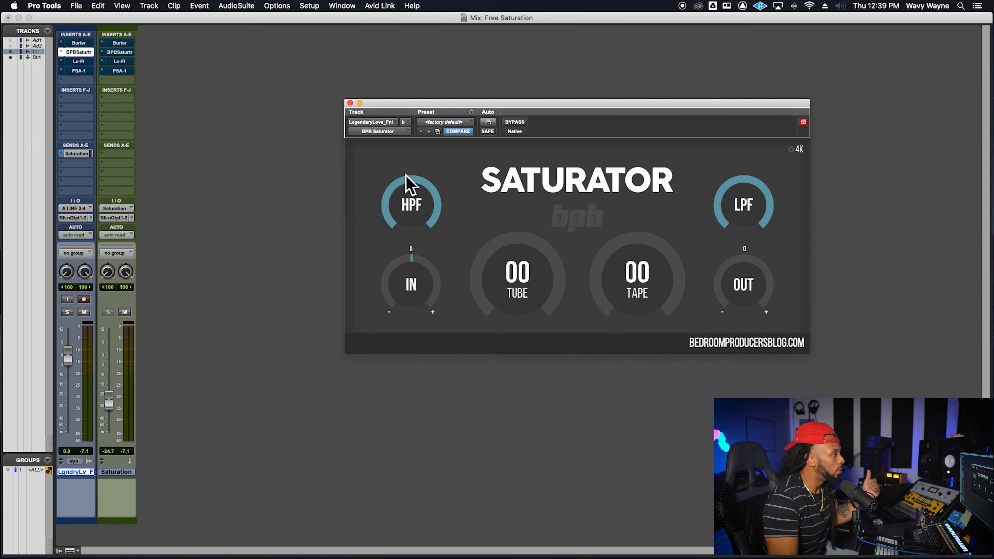
drag(443, 110, 426, 90)
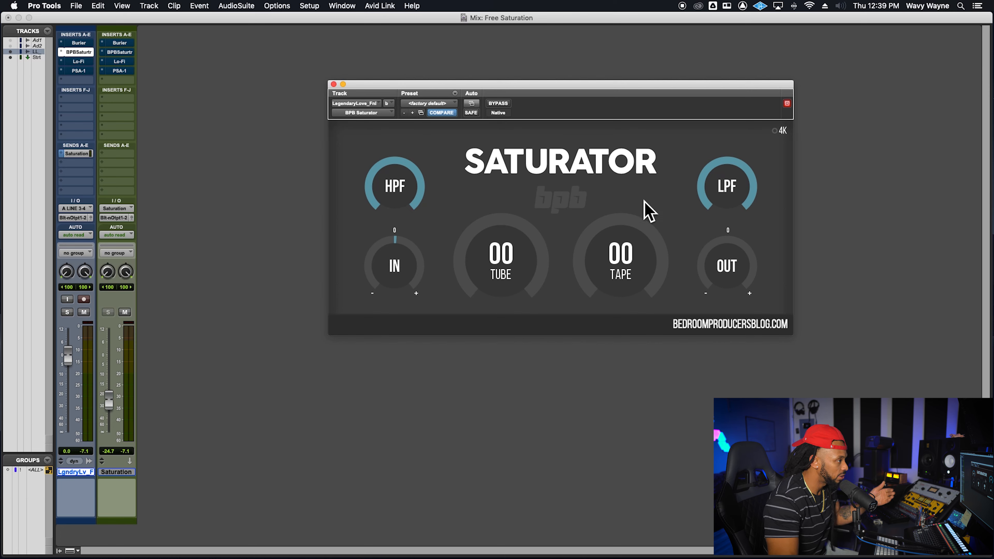
drag(725, 189, 706, 235)
drag(743, 198, 755, 122)
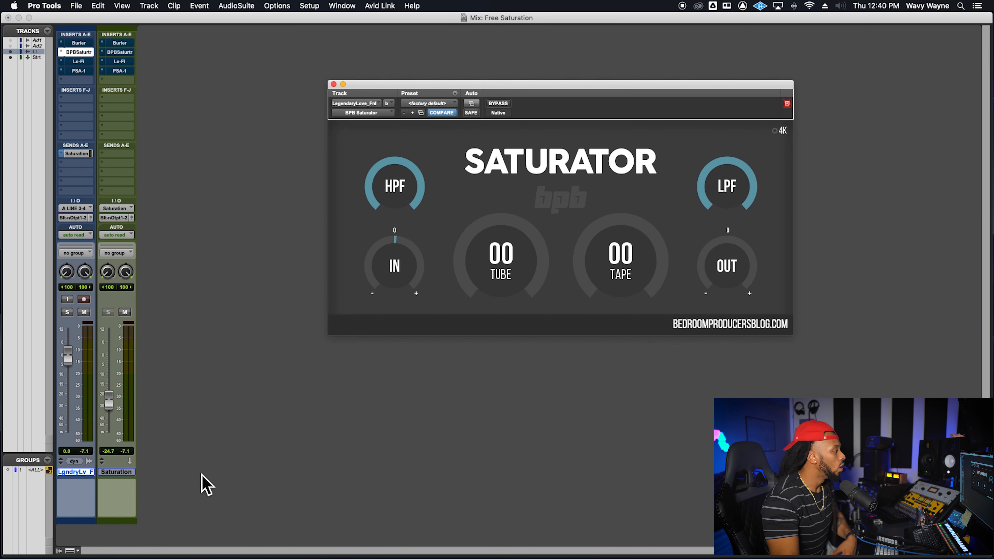
- Reset the Saturation aux track's volume fader to 0.0 and select that track
alt+click(109, 401)
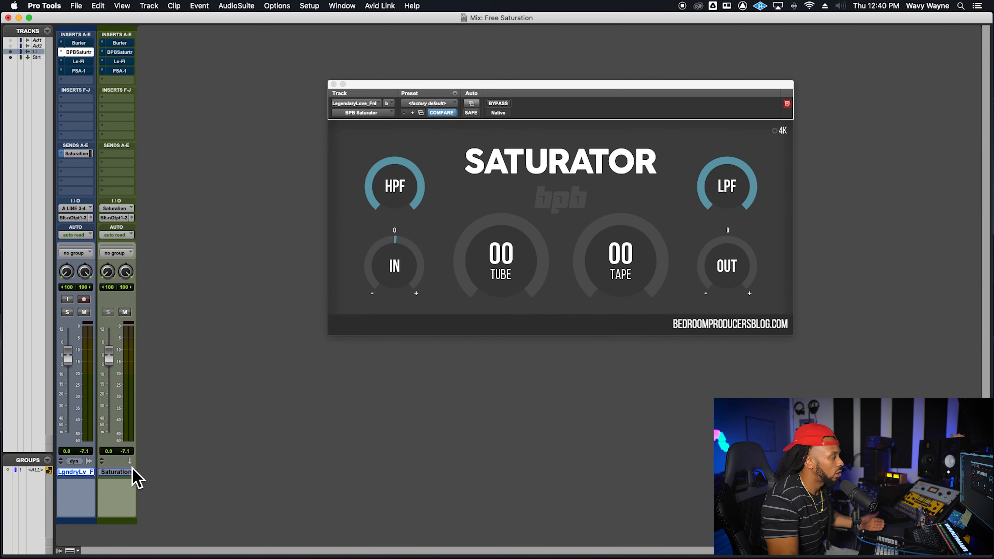
click(131, 474)
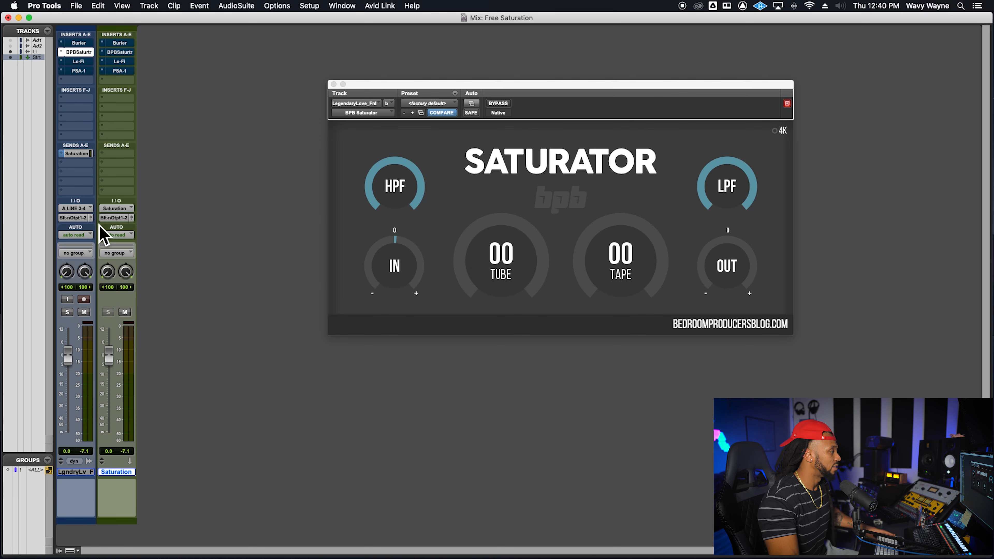
- Bypass BPB Saturator on the song track, activate it on the Saturation aux, and open that instance's window
super+click(72, 53)
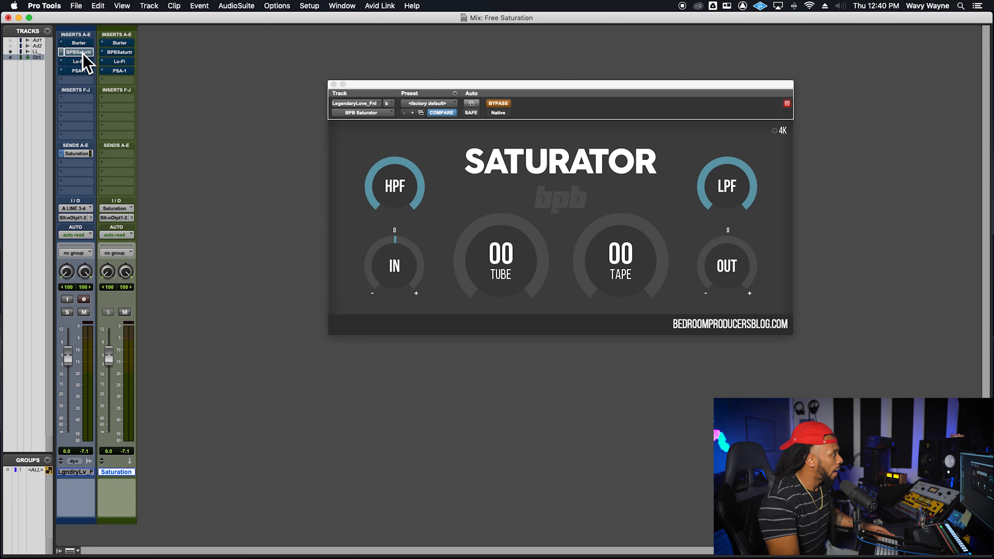
super+click(131, 54)
click(131, 55)
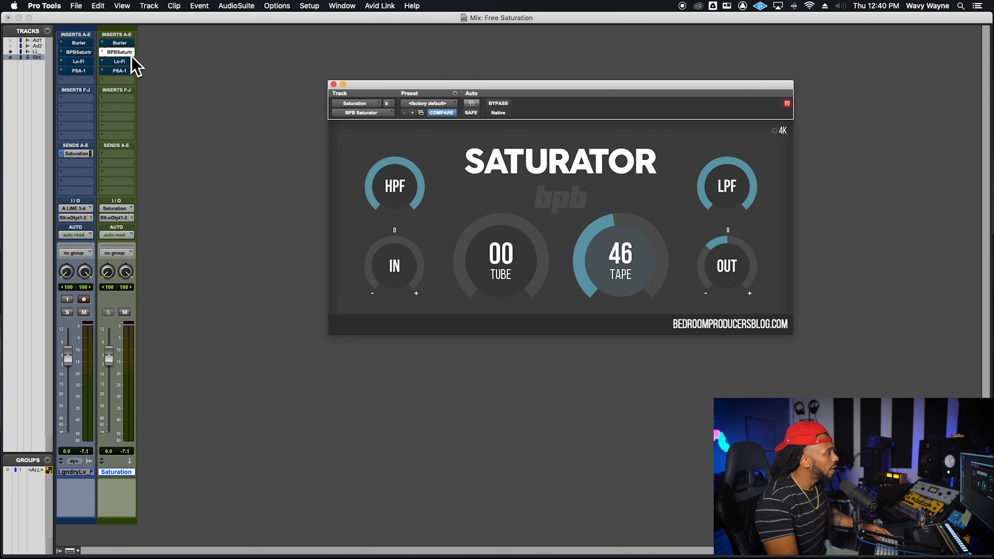
drag(412, 84, 377, 84)
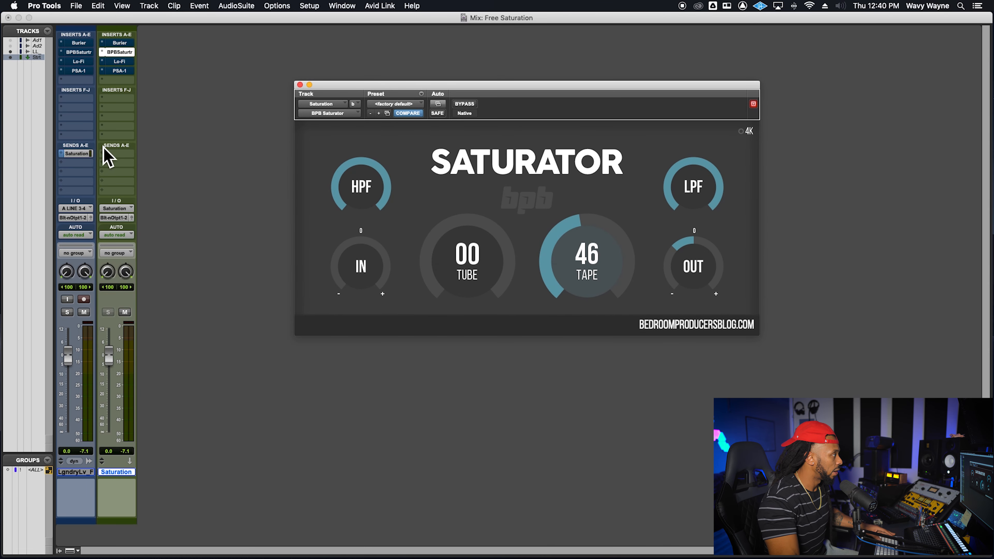
- Mute the song track and check its pre-fader send to the Saturation aux
click(88, 314)
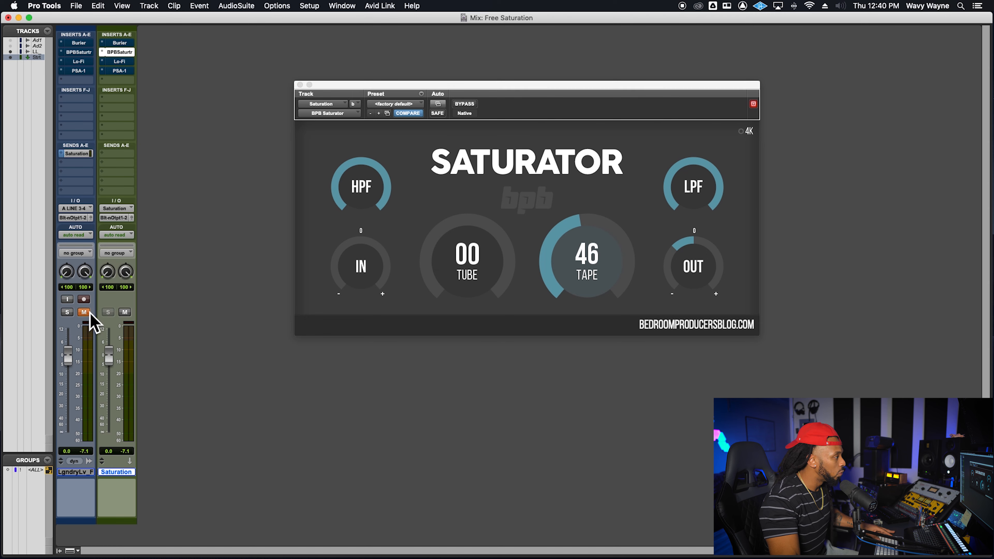
click(77, 153)
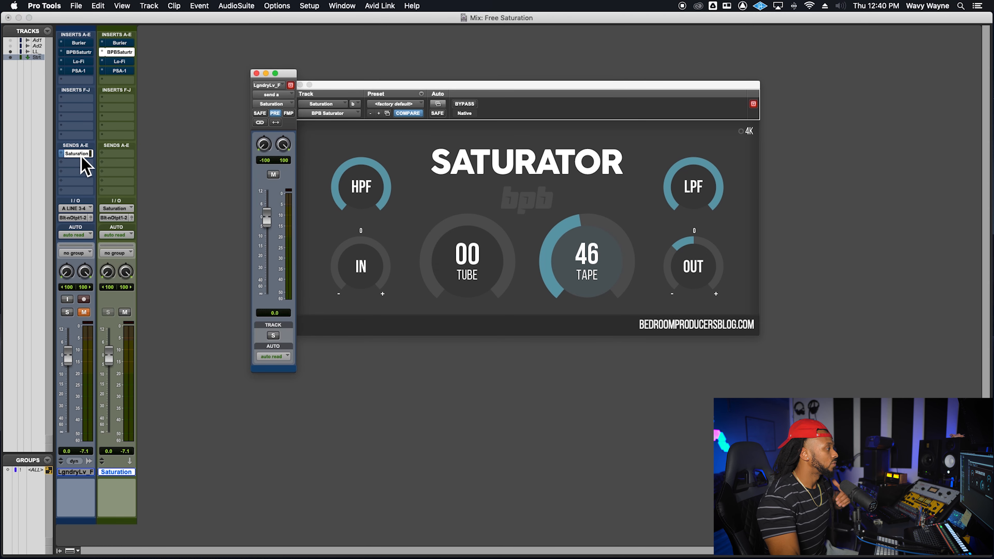
click(81, 155)
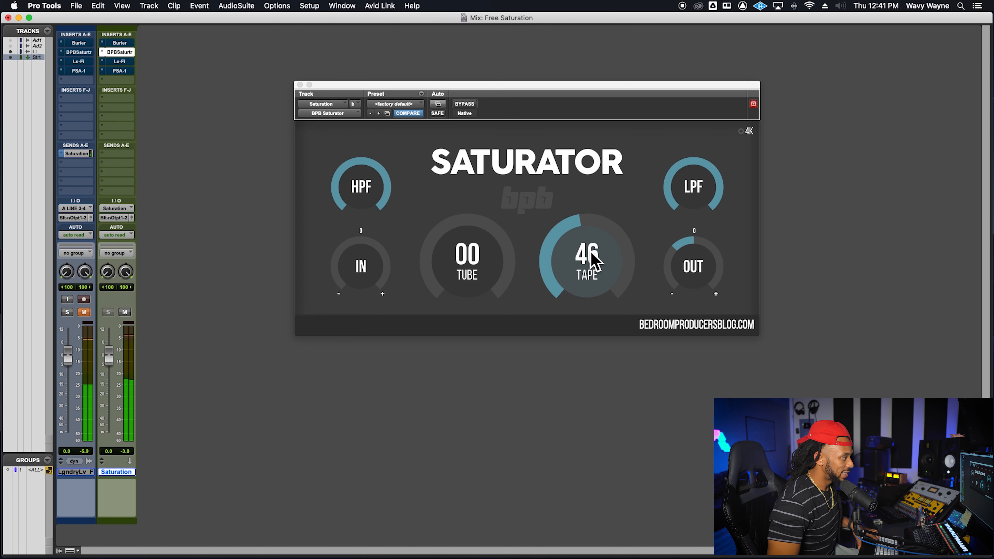
- Fine-tune BPB Saturator's Tape amount on the Saturation aux to 47 and sweep it down to 00 during playback
mouse_move(590, 260)
mouse_down()
mouse_move(594, 281)
mouse_move(597, 257)
mouse_up()
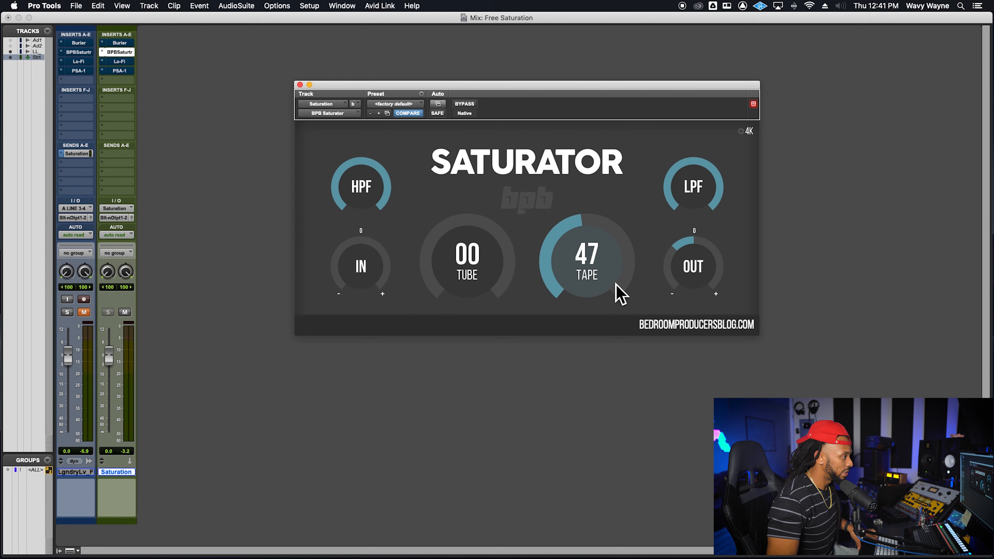
mouse_move(614, 286)
mouse_down()
mouse_move(613, 261)
mouse_move(612, 299)
mouse_up()
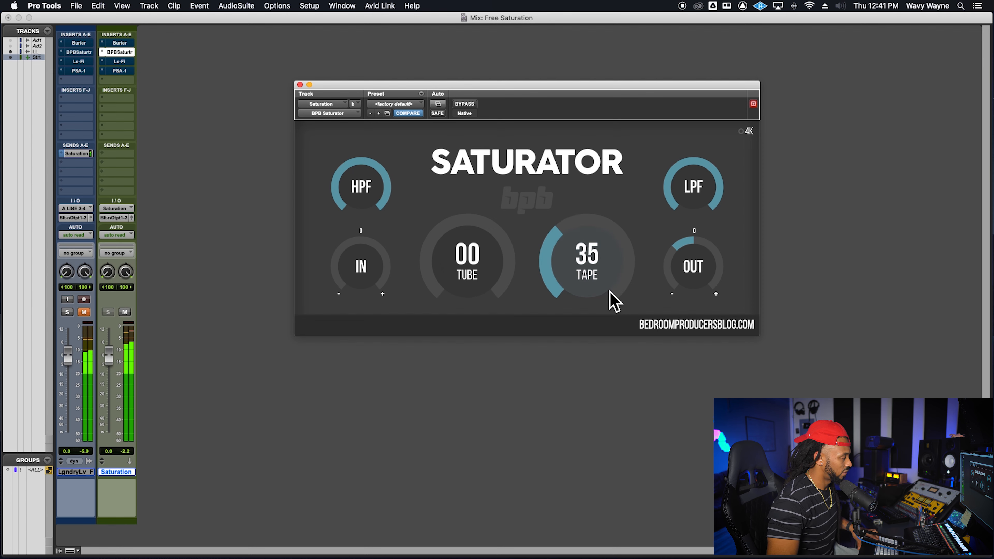
drag(542, 276, 546, 491)
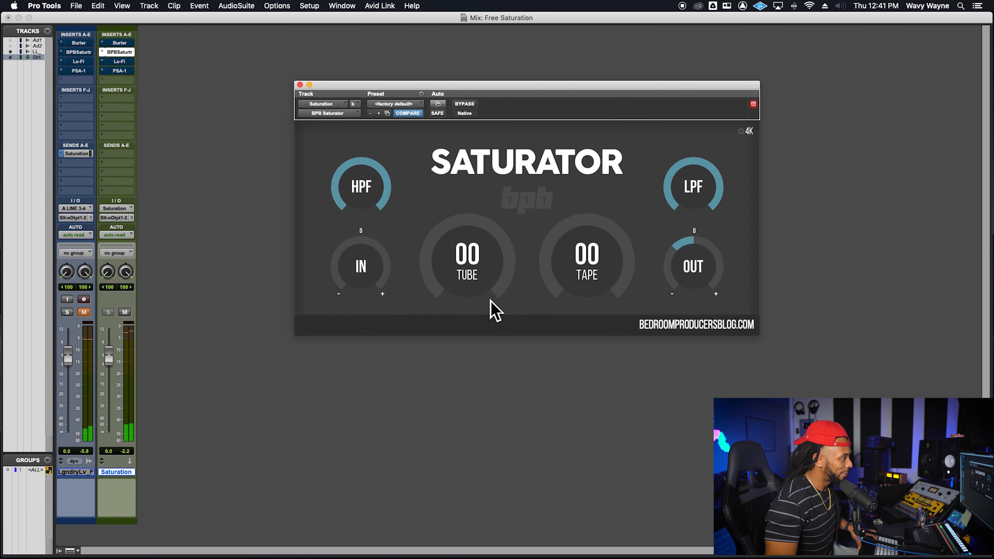
- Set BPB Saturator's Tube to 19 and Tape to 21 by ear, and lower its LPF to about three quarters
drag(478, 277, 548, 271)
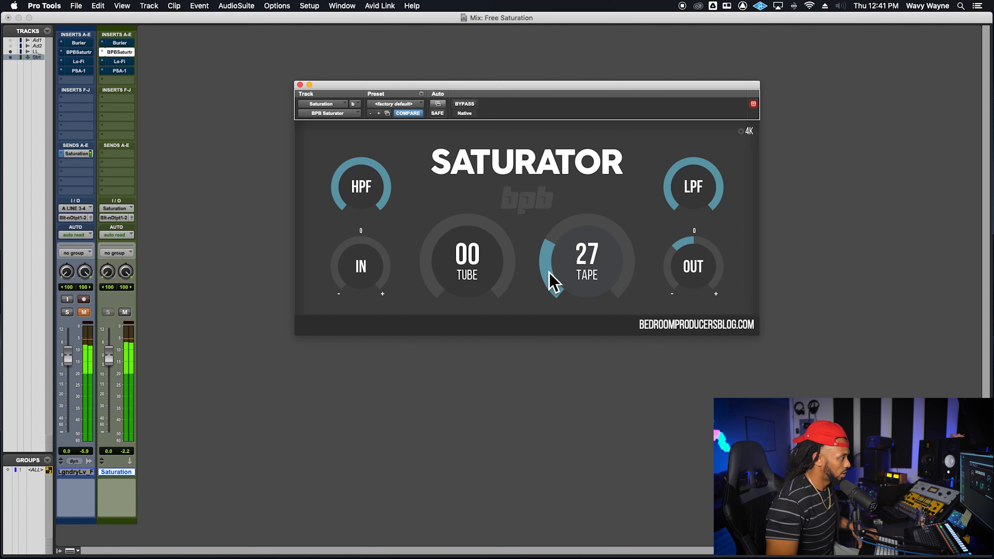
mouse_move(466, 275)
mouse_down()
mouse_move(472, 248)
mouse_move(483, 268)
mouse_up()
drag(580, 270, 580, 280)
drag(494, 293, 448, 300)
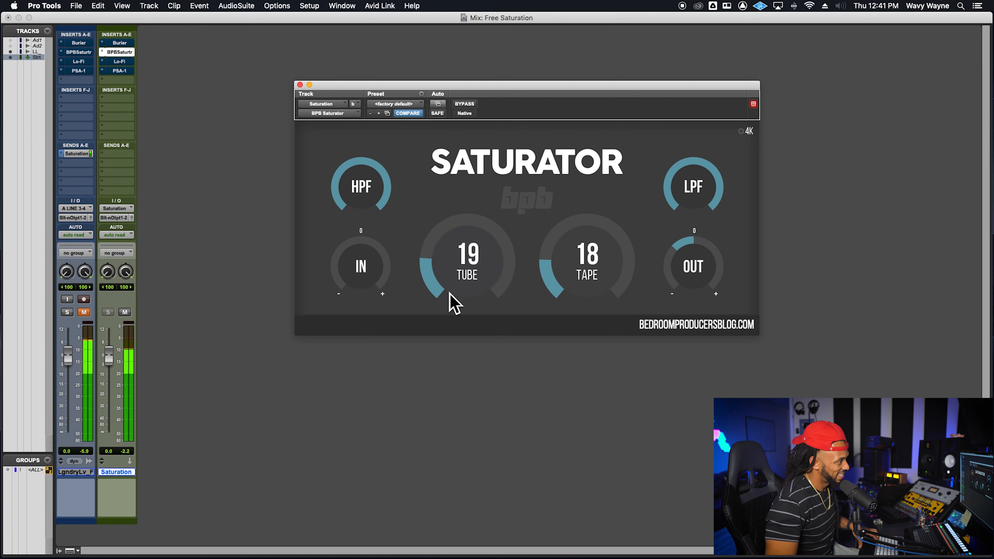
mouse_move(565, 289)
mouse_down()
mouse_move(572, 282)
mouse_move(554, 283)
mouse_up()
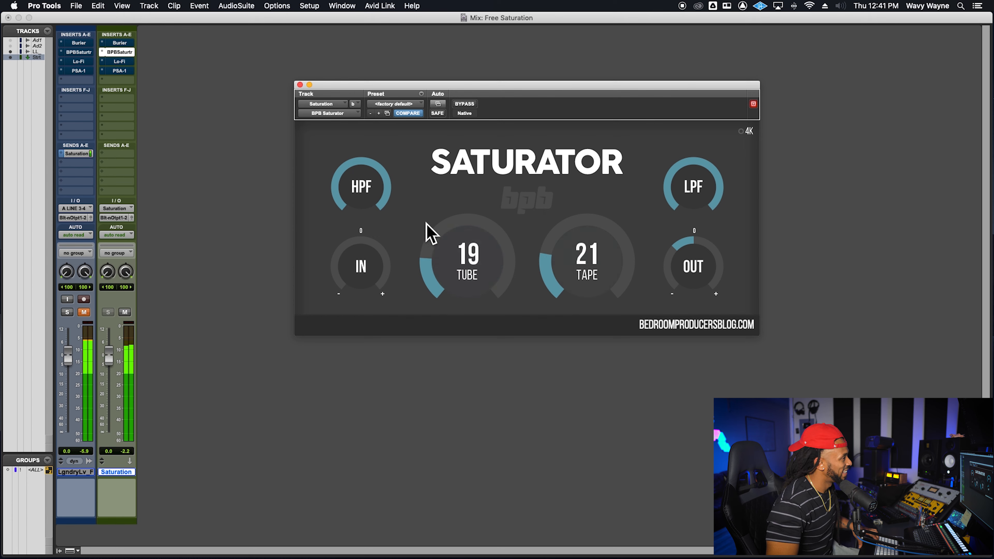
drag(690, 220, 687, 239)
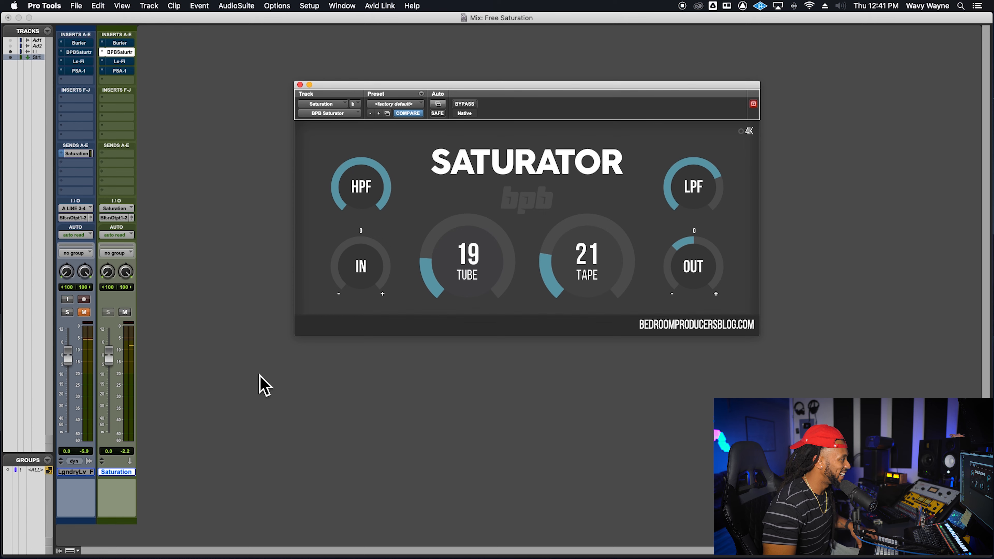
- With the song track unmuted and playing, blend the Saturation aux up from fully down to -18.2 dB
drag(109, 354, 105, 511)
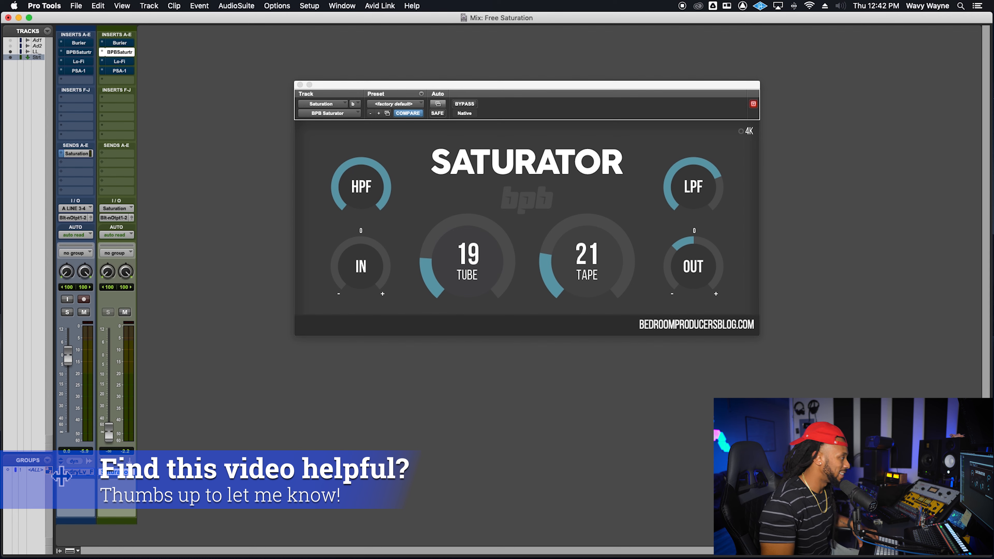
key(space)
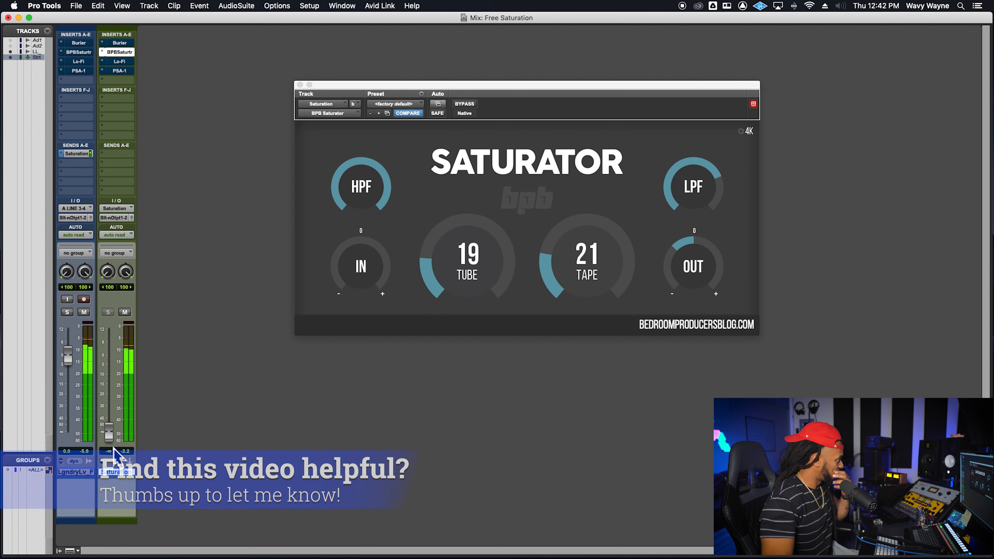
drag(113, 443, 113, 398)
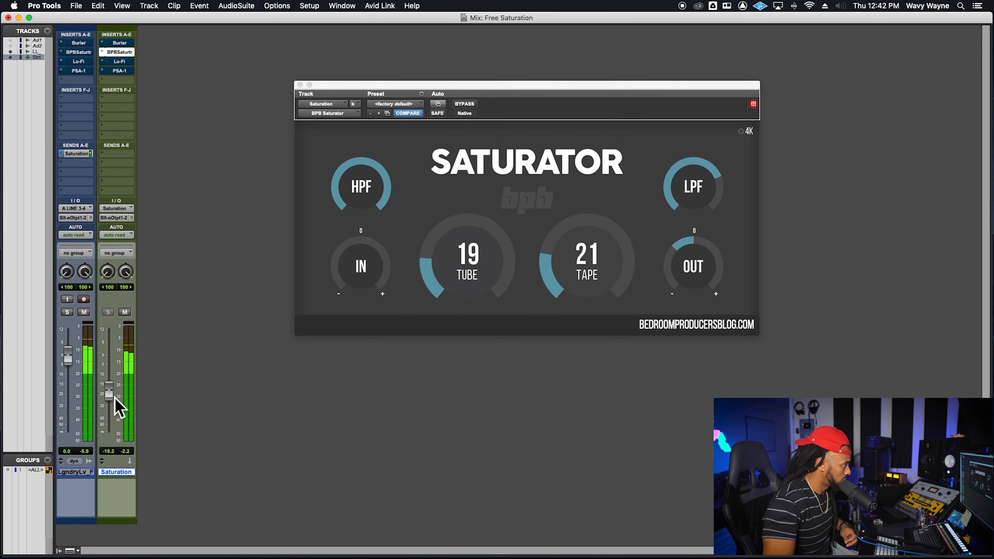
- Compare the song with and without parallel saturation by toggling the Saturation aux's mute, ending with it muted
click(125, 312)
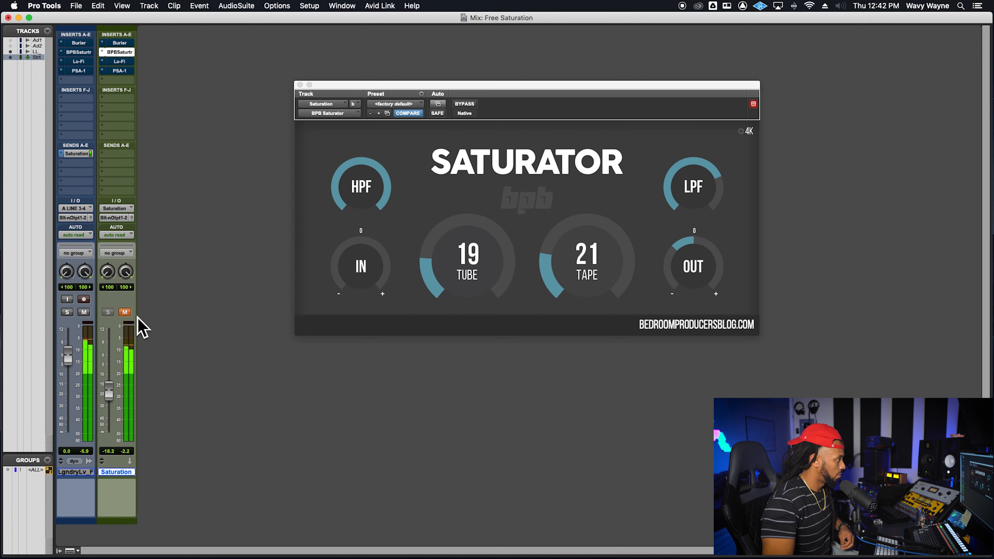
click(124, 312)
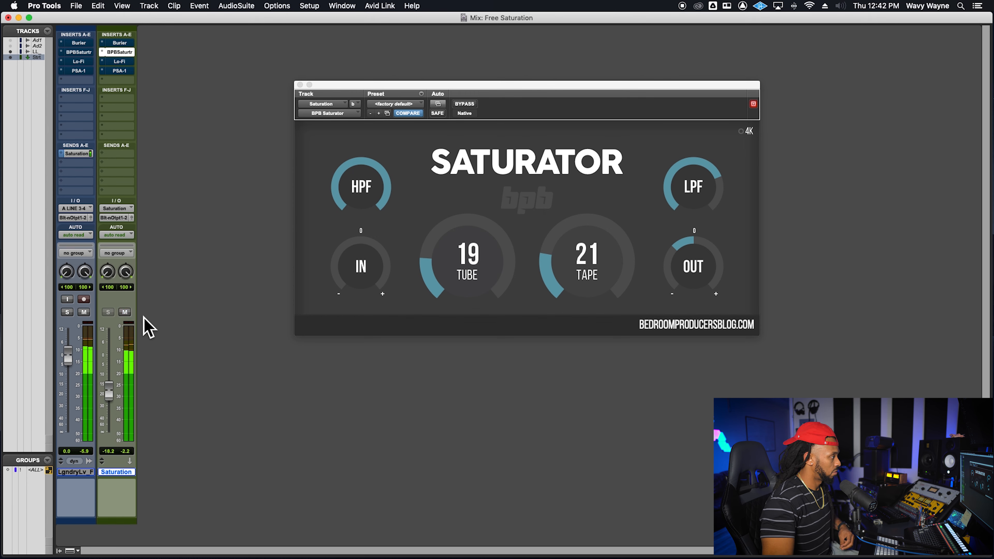
click(131, 313)
click(130, 312)
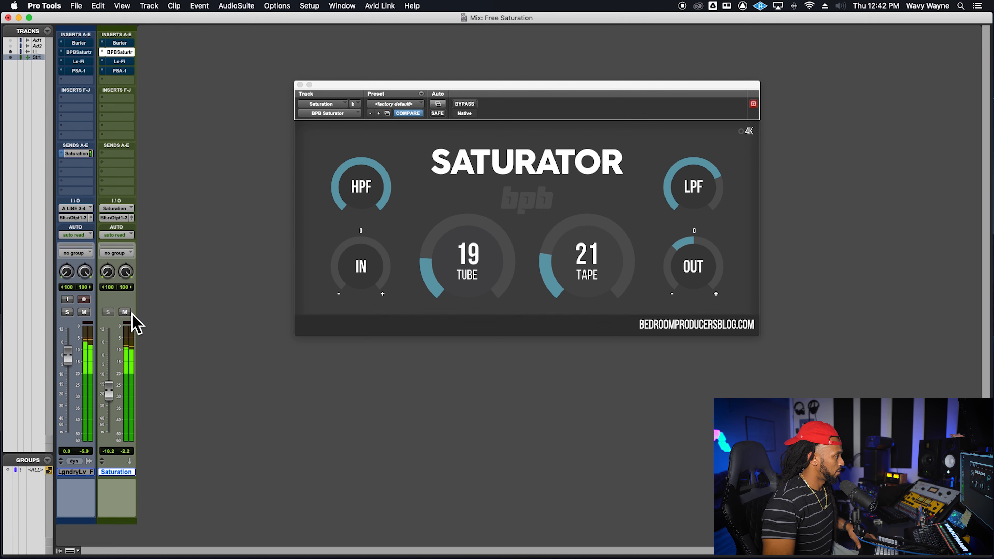
click(130, 313)
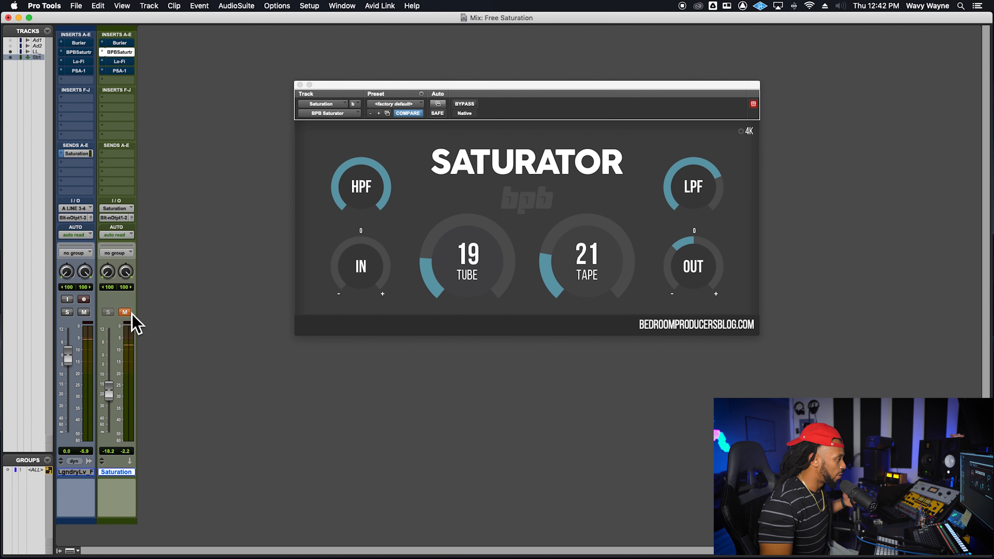
click(130, 313)
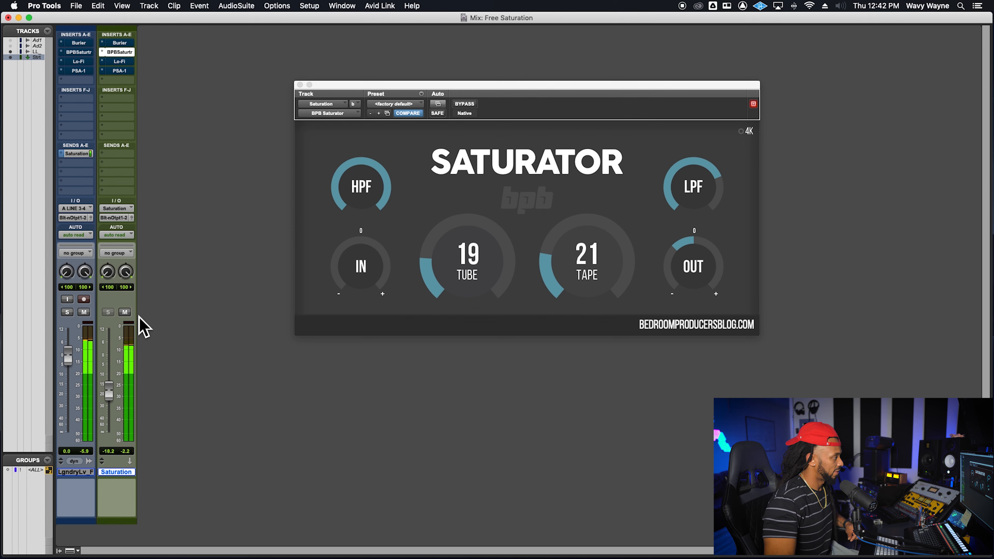
click(124, 312)
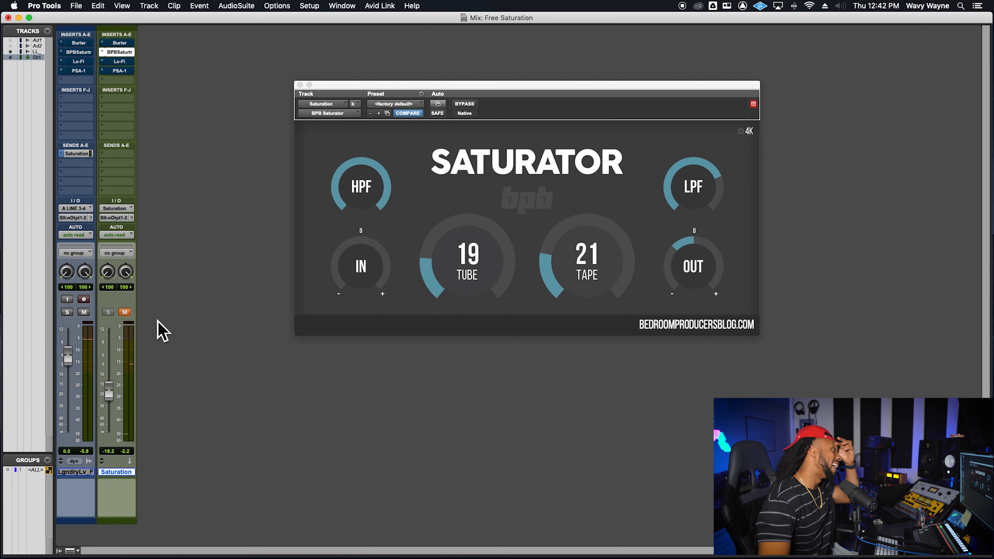
- Bypass BPB Saturator on the Saturation aux, close its window, and save the session
super+click(125, 53)
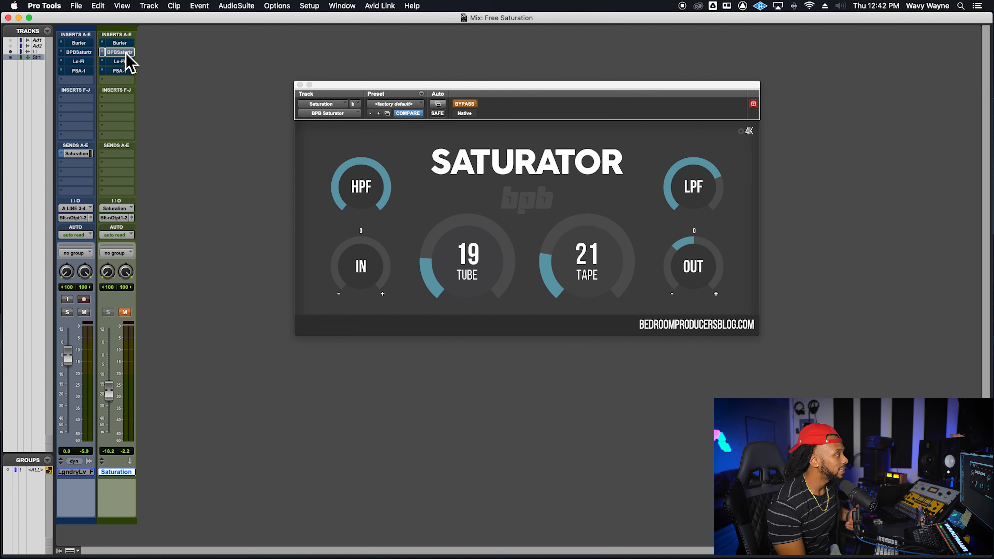
click(300, 85)
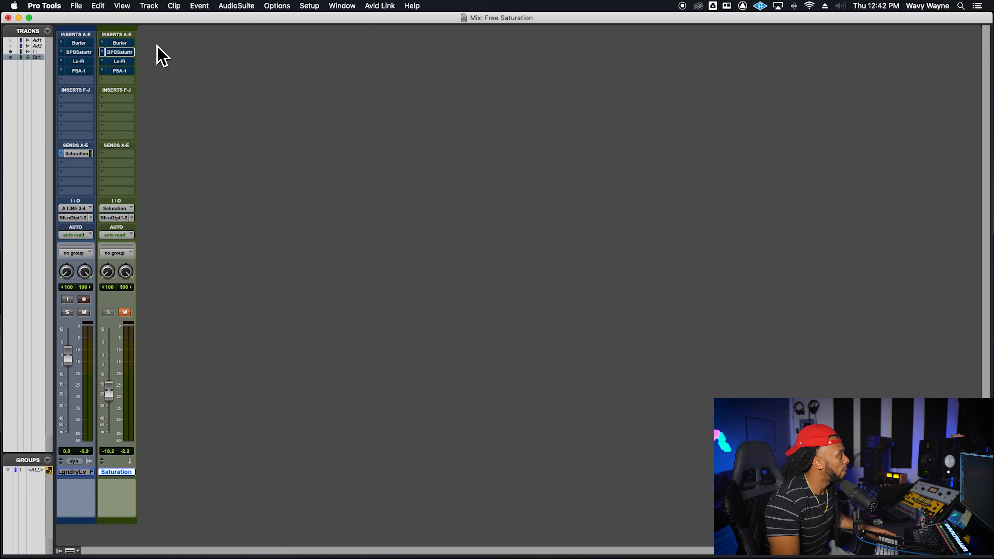
key(super+s)
- Open Lo-Fi on the Saturation aux and isolate the unmuted aux, with its fader at 0.0 and the song track muted
click(120, 62)
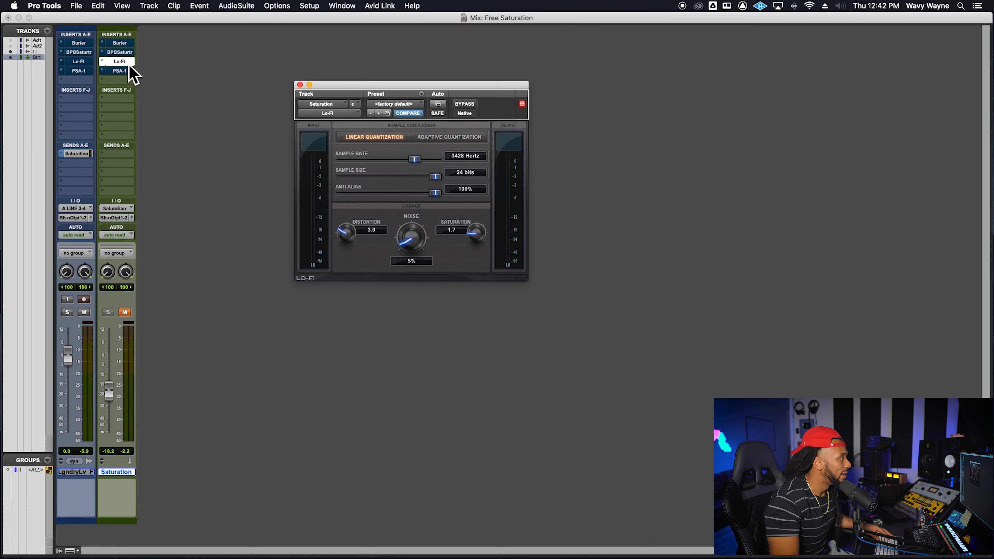
drag(364, 100, 386, 108)
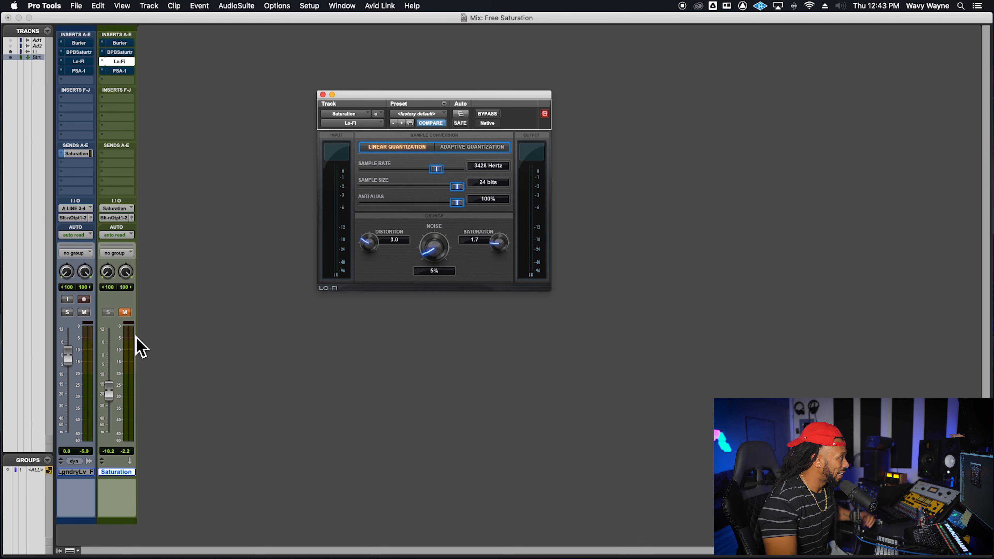
click(123, 313)
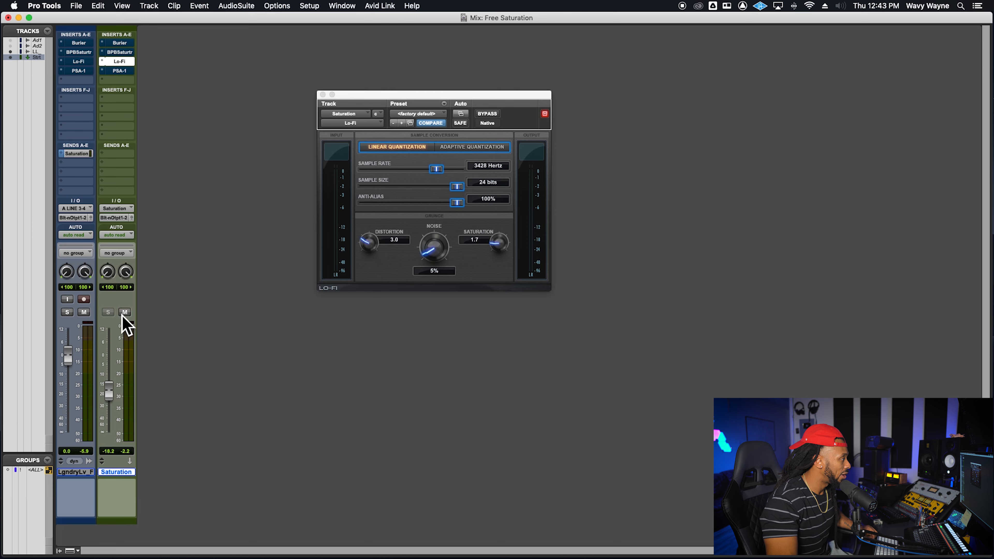
alt+click(112, 394)
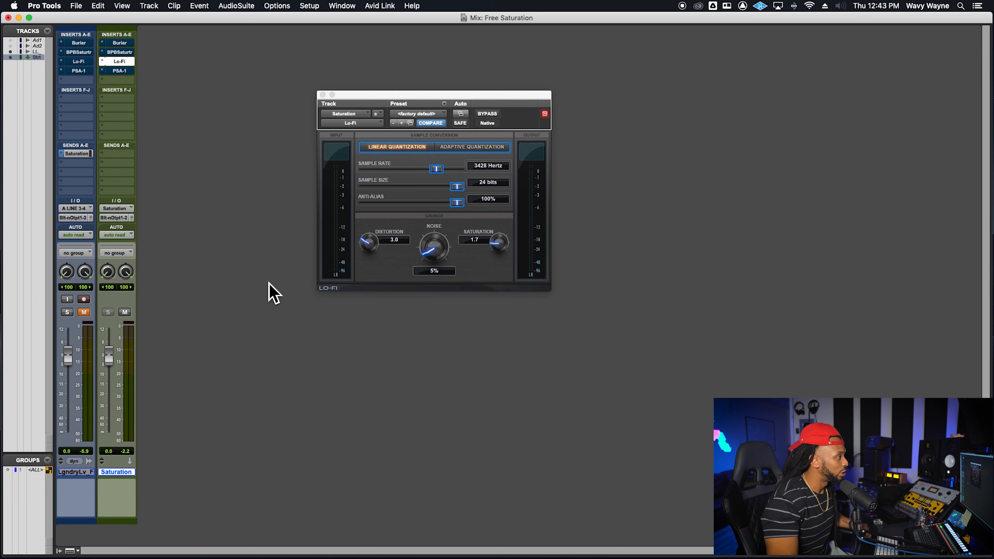
- Set Lo-Fi's Sample Rate to 4800 Hertz, Sample Size to 14 bits, Anti-Alias to 68%, Distortion to 4.9, and Noise and Saturation to zero
drag(437, 168, 455, 205)
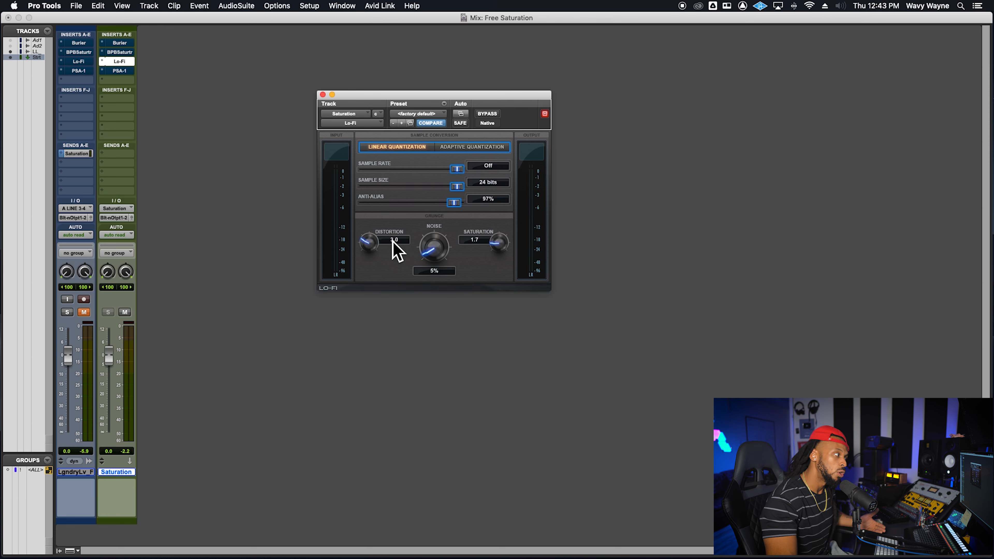
drag(495, 254, 443, 243)
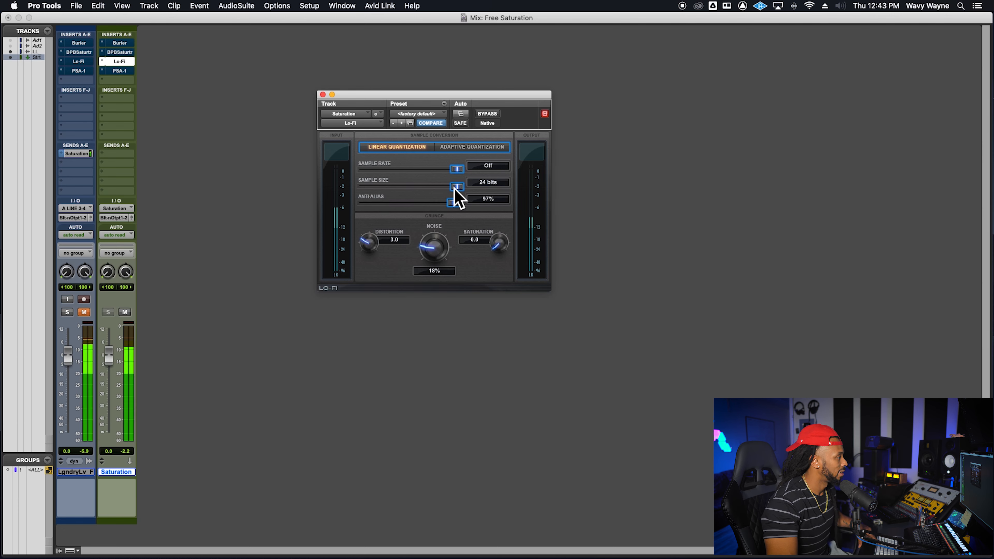
drag(434, 255, 443, 339)
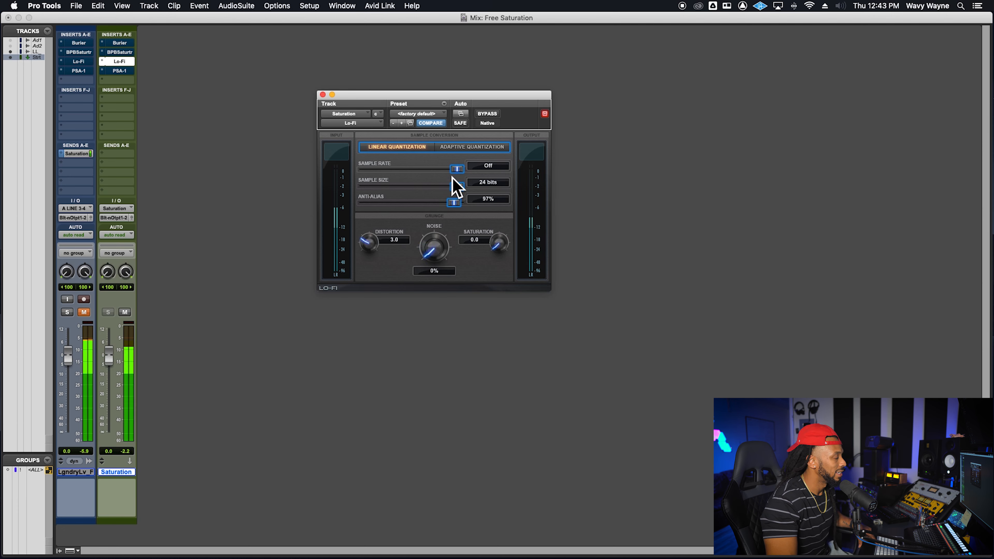
drag(456, 169, 420, 211)
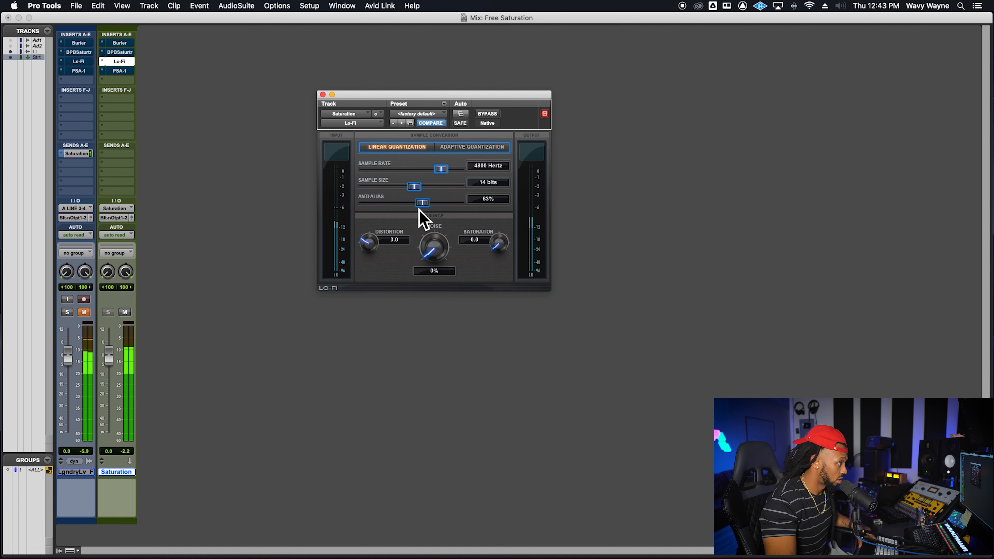
drag(372, 246, 371, 256)
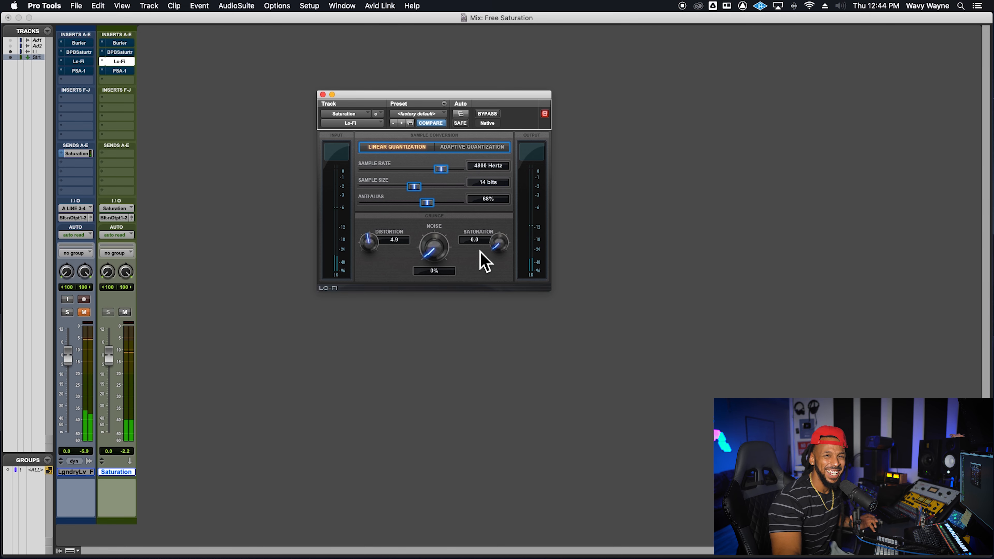
- Unmute the song track and blend the Lo-Fi aux up from fully down to about -18.5 dB, checking it against its mute
drag(108, 357, 113, 490)
click(83, 312)
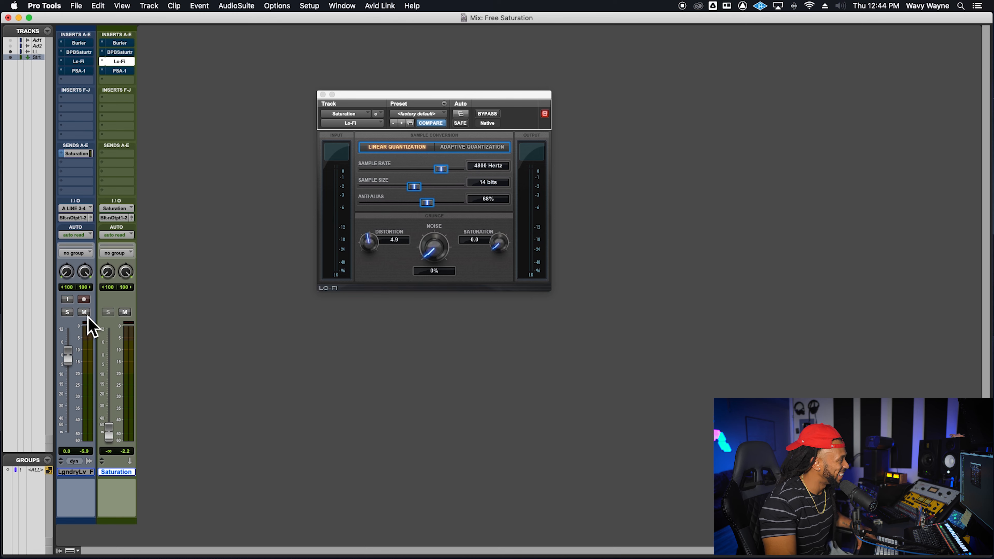
drag(110, 438, 120, 395)
click(125, 312)
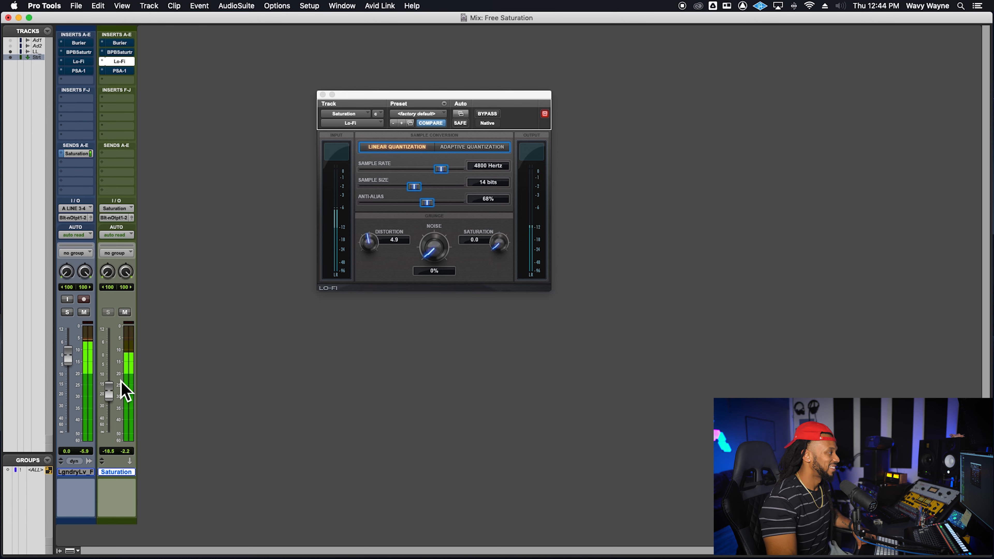
- Mute the song track and isolate the unmuted Saturation aux with its fader raised to -3.0 dB
drag(113, 393, 115, 394)
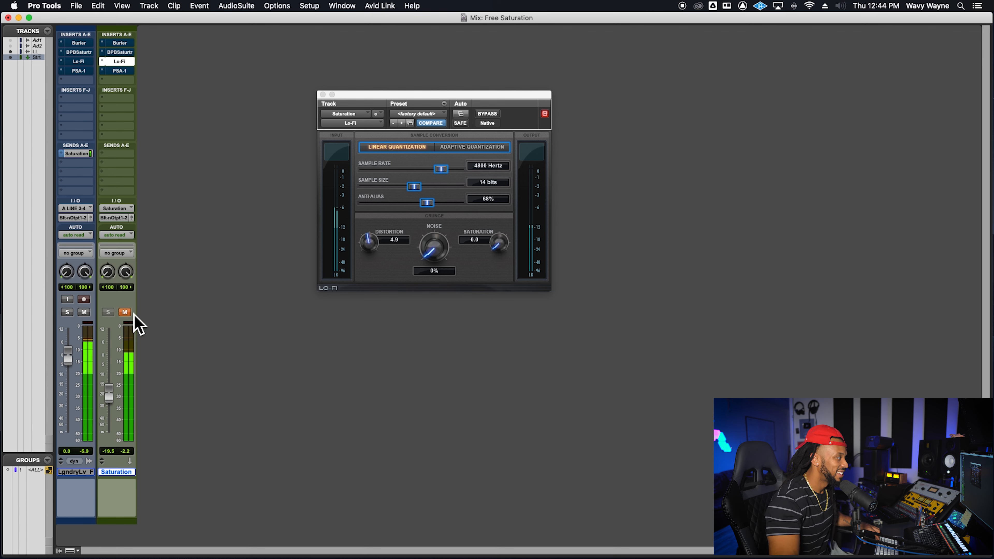
click(83, 312)
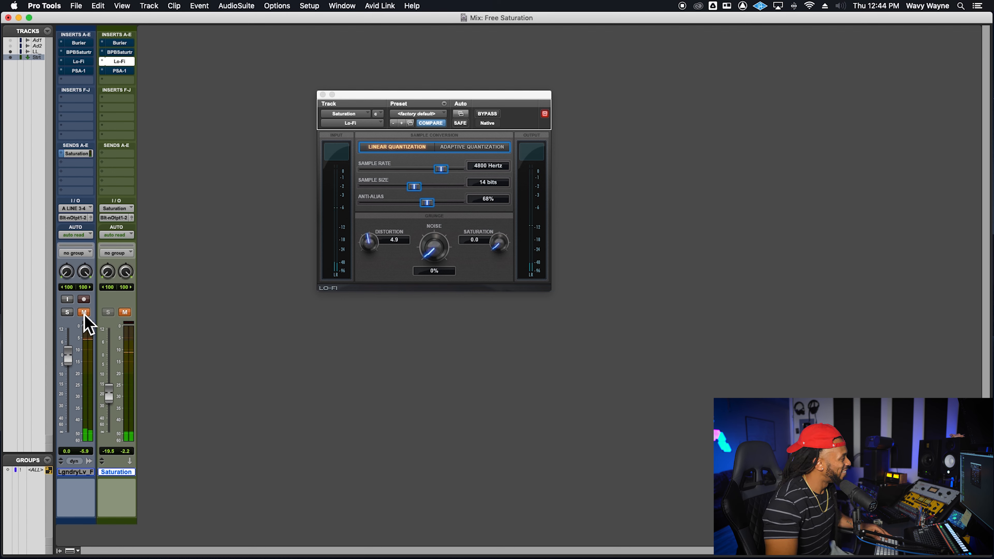
drag(115, 376, 128, 348)
click(125, 312)
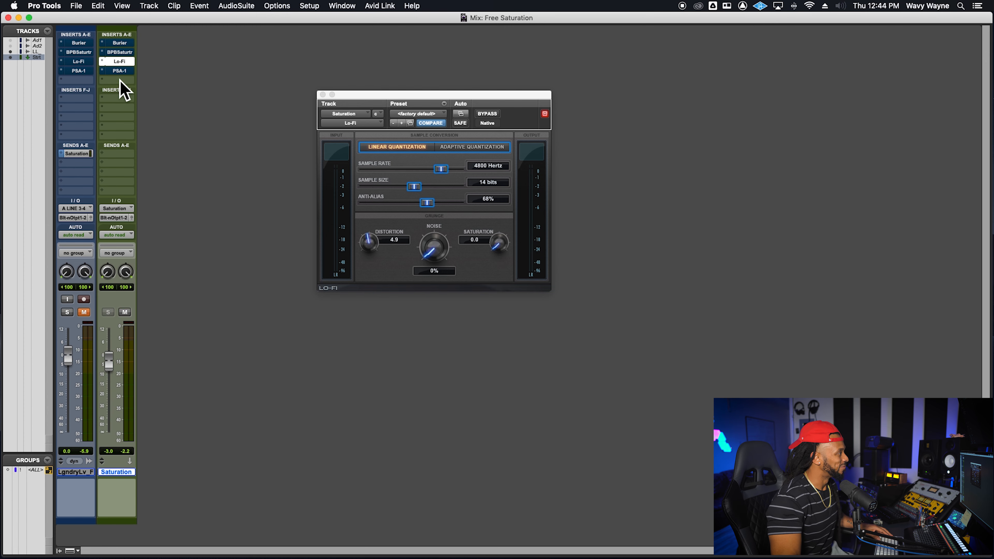
- Open SansAmp PSA-1 on the Saturation aux and load its "vocal to gtr" preset after comparing it with "voc thru amp"
click(124, 71)
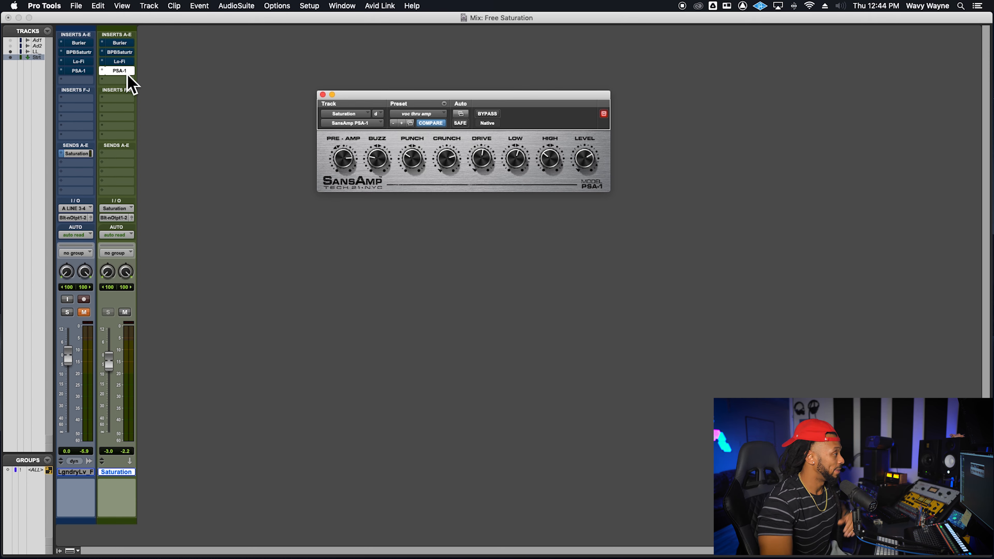
drag(418, 104, 397, 76)
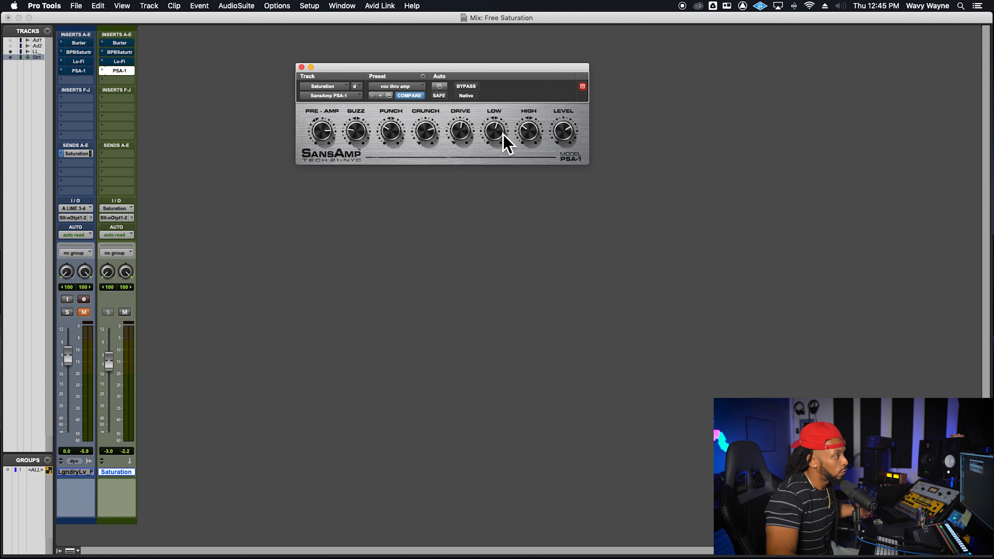
click(390, 96)
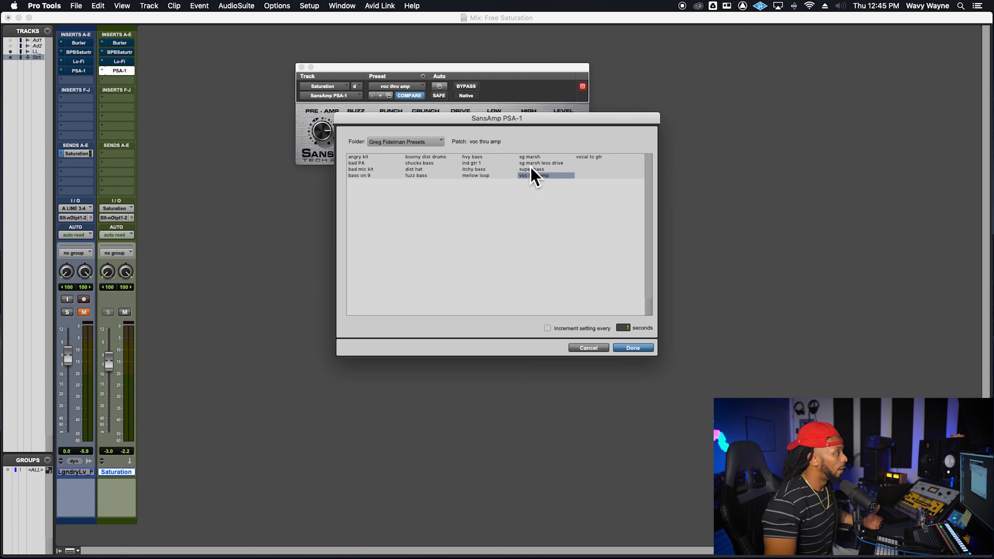
drag(431, 120, 441, 139)
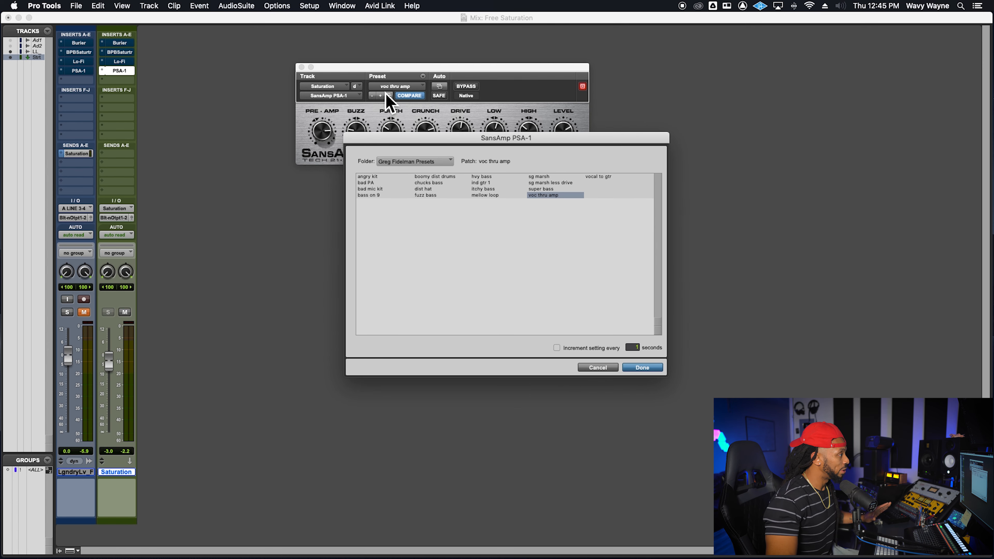
click(431, 164)
mouse_move(438, 165)
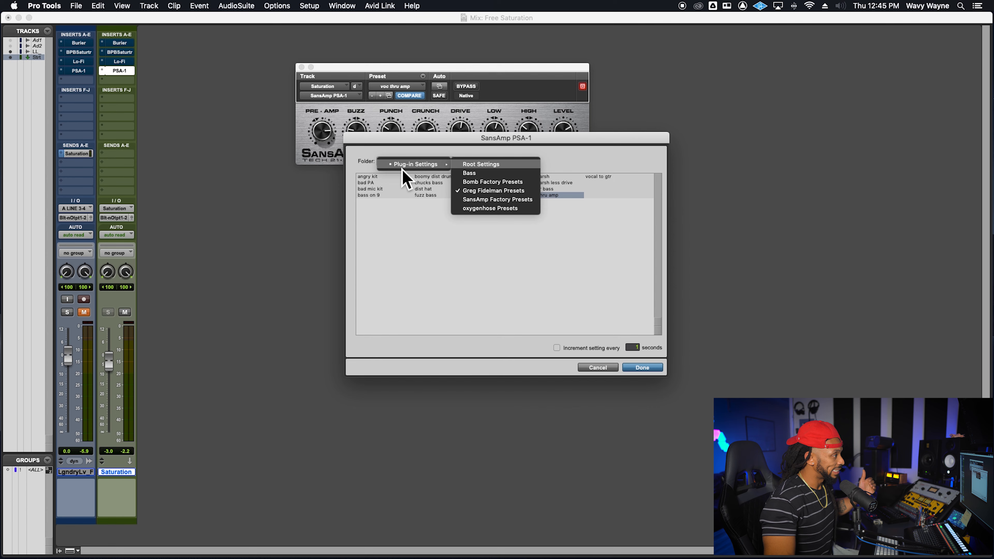
click(496, 192)
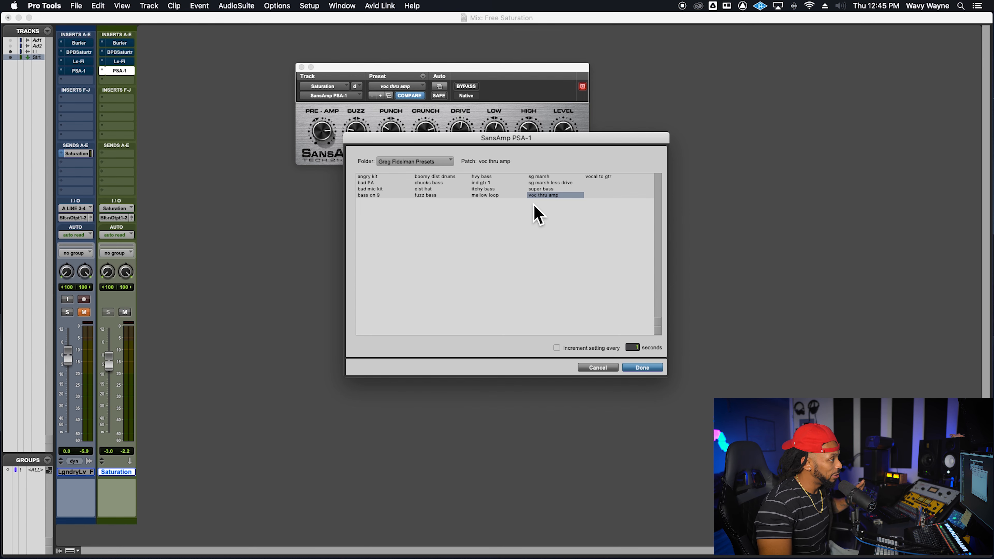
click(614, 178)
click(575, 196)
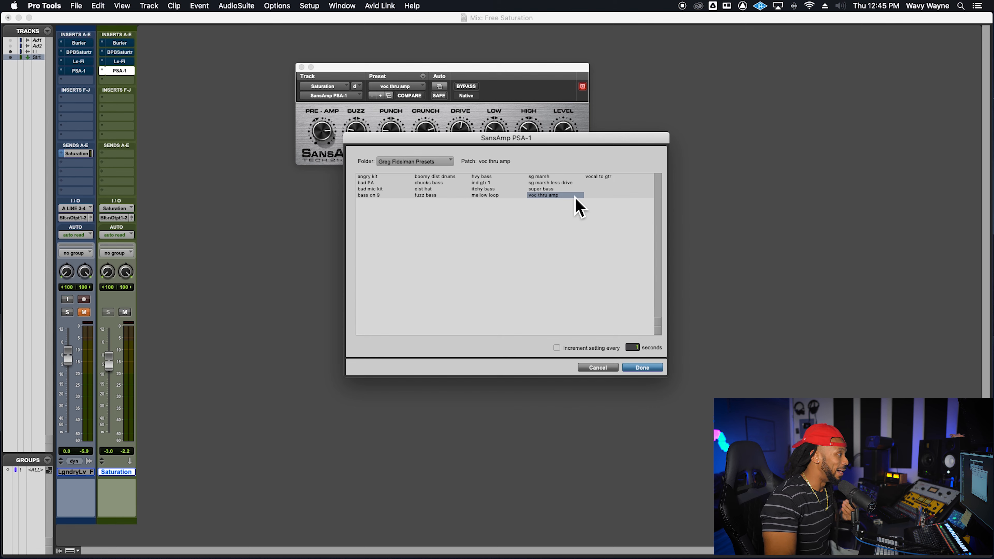
click(611, 178)
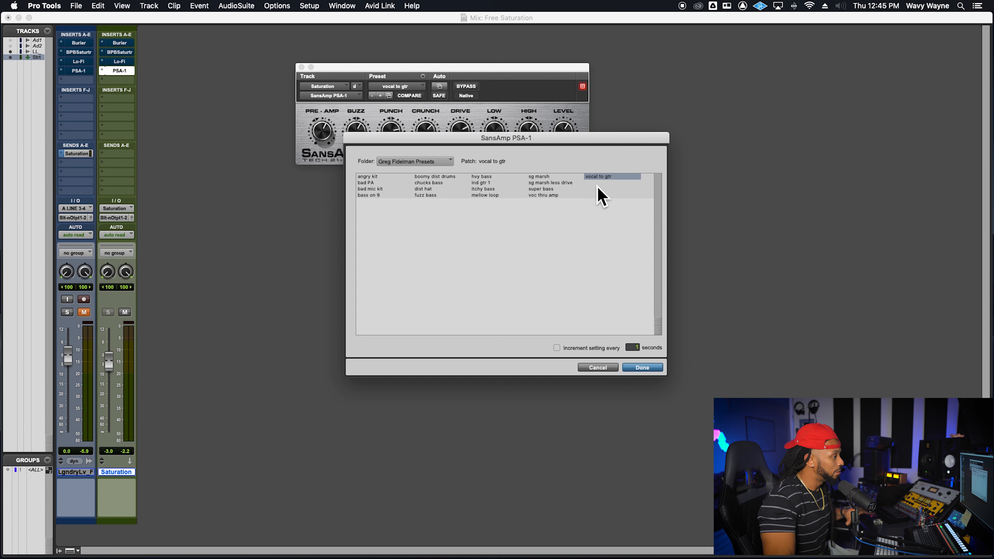
click(652, 368)
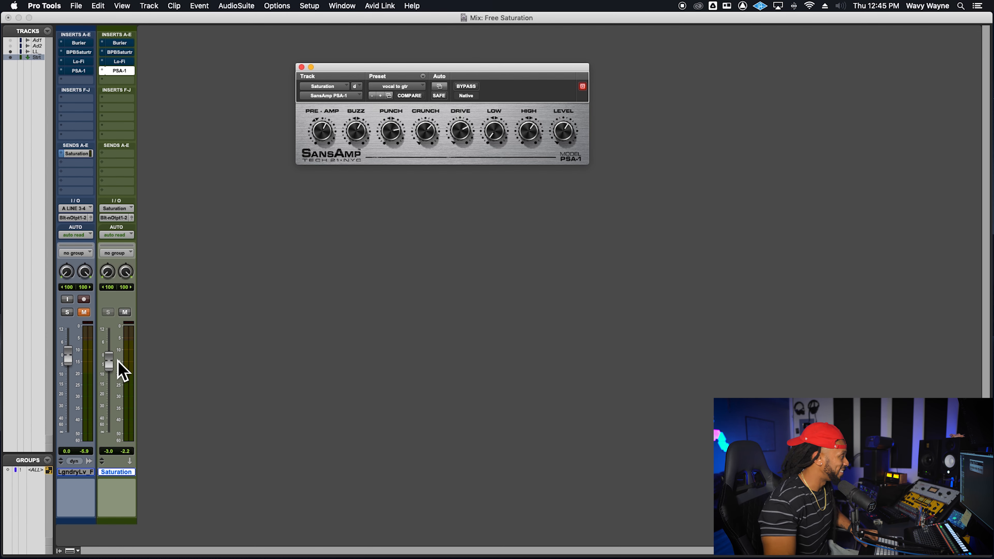
- With the aux fader at -4.1 dB, adjust PSA-1's Drive, Low and High during playback and save the session
drag(111, 367, 111, 368)
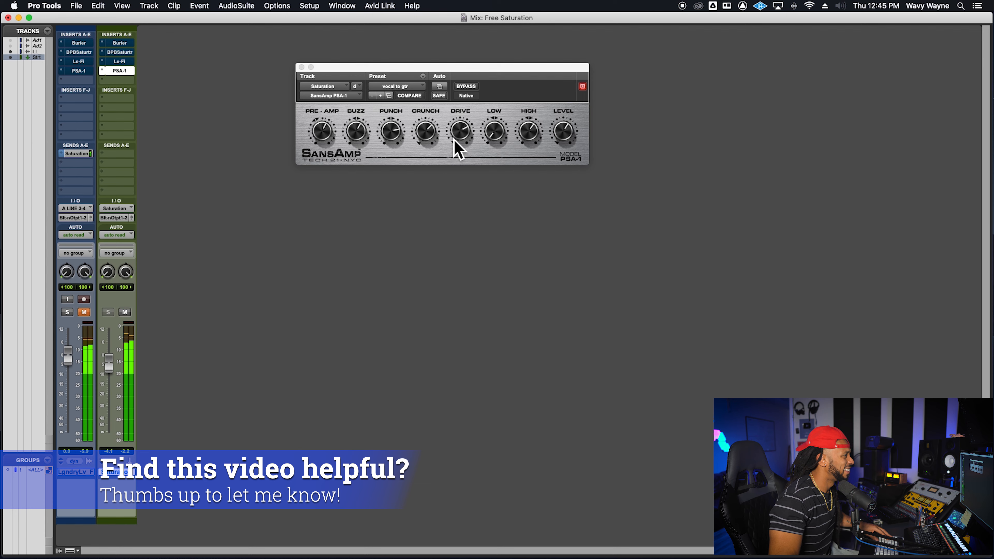
drag(454, 140, 456, 136)
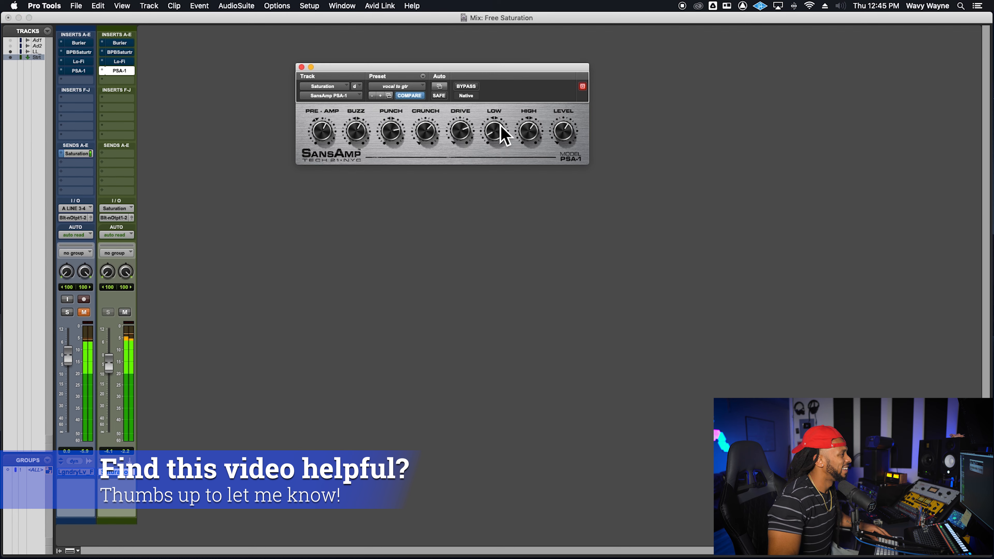
drag(506, 113, 502, 141)
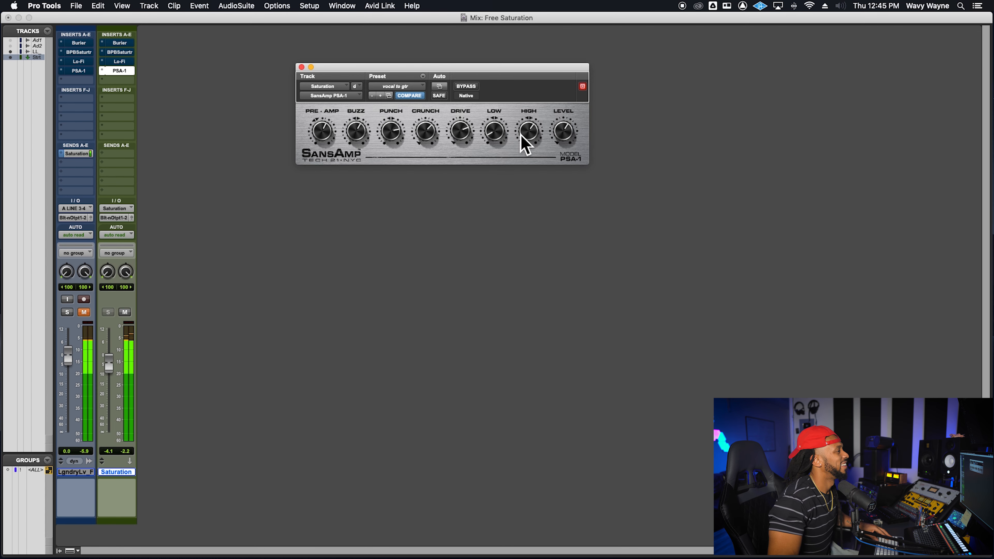
drag(530, 128, 527, 133)
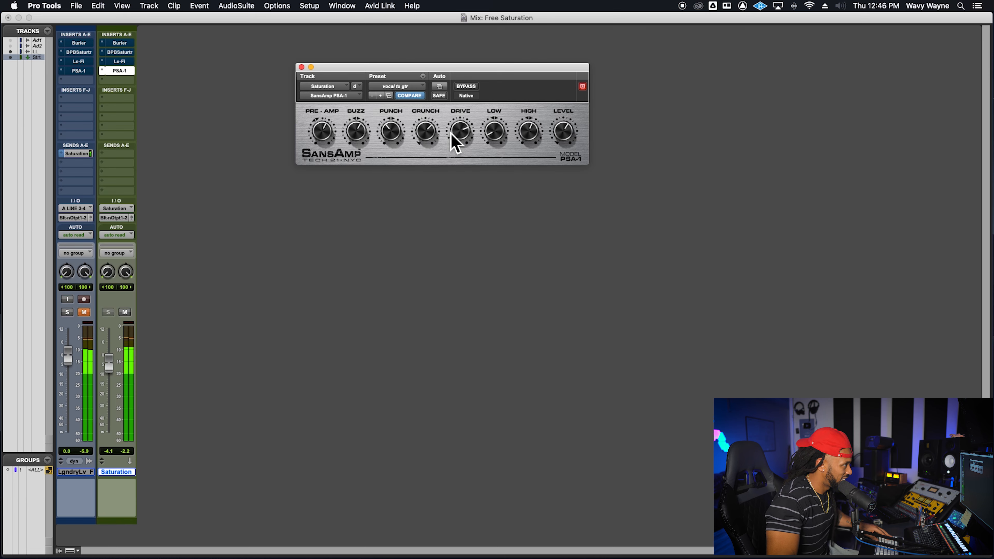
key(space)
key(super+s)
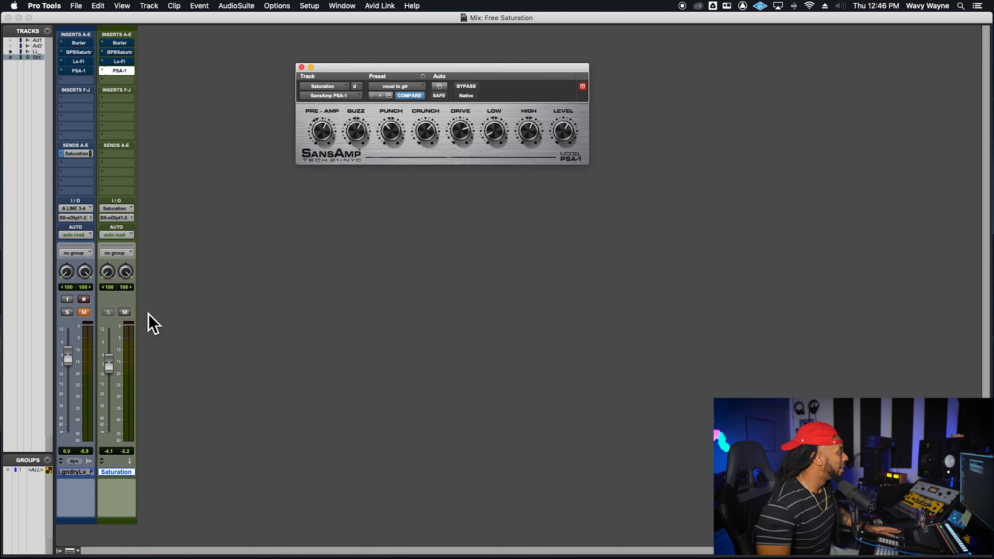
- Pull the Saturation aux fader fully down to prepare for blending PSA-1 with the song track
drag(108, 374, 112, 512)
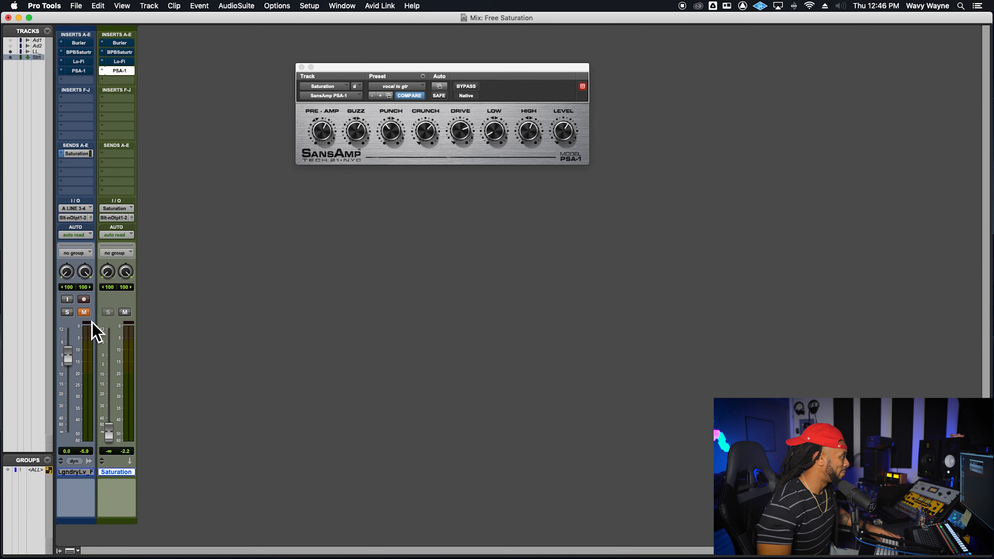